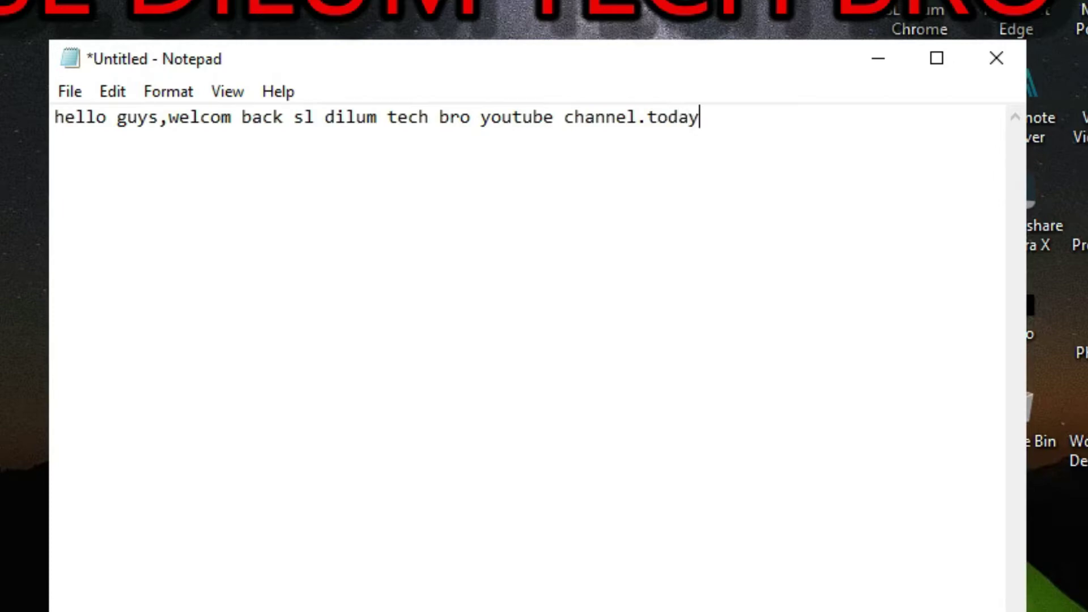
Continue the opening line after "today" with "i am show how to enable dark mode".
{"action": "type", "text": "i am show how to"}
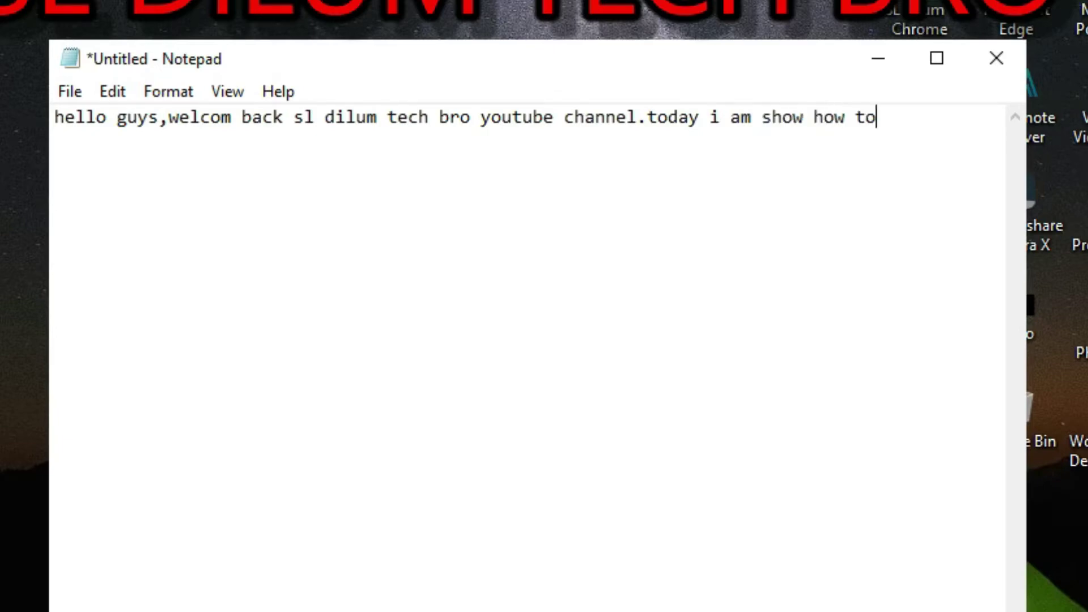
{"action": "type", "text": " enable "}
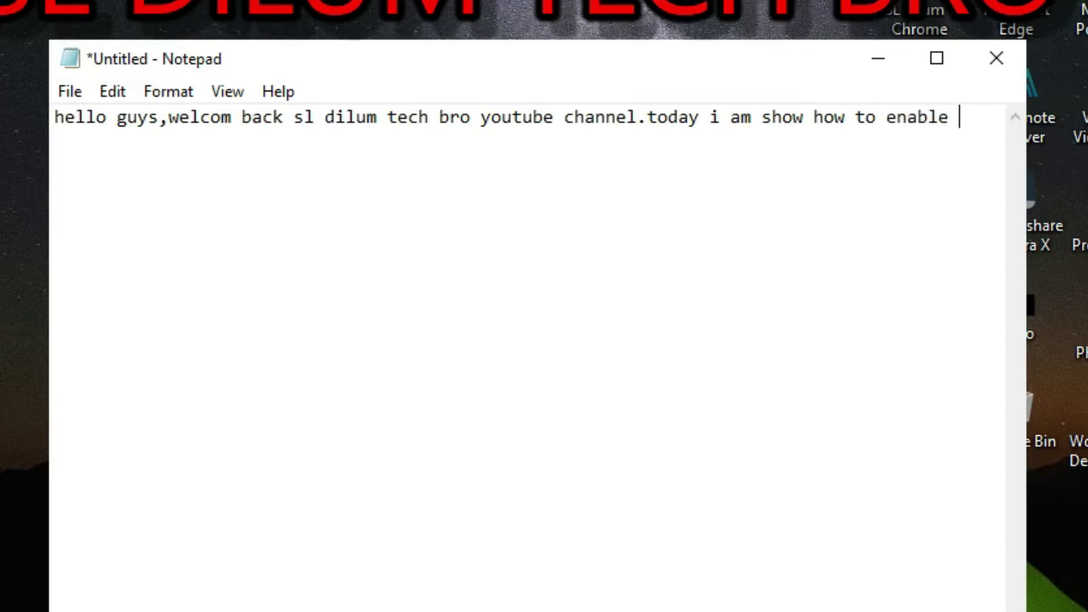
{"action": "type", "text": "darkm"}
{"action": "key", "text": "BackSpace"}
{"action": "type", "text": "mode"}
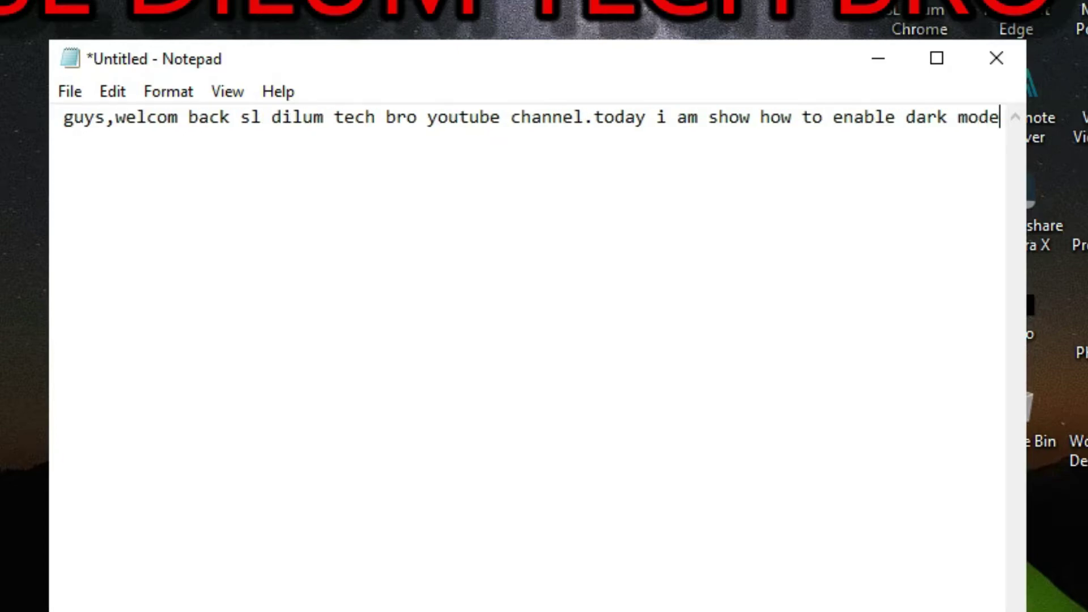
{"action": "type", "text": " in"}
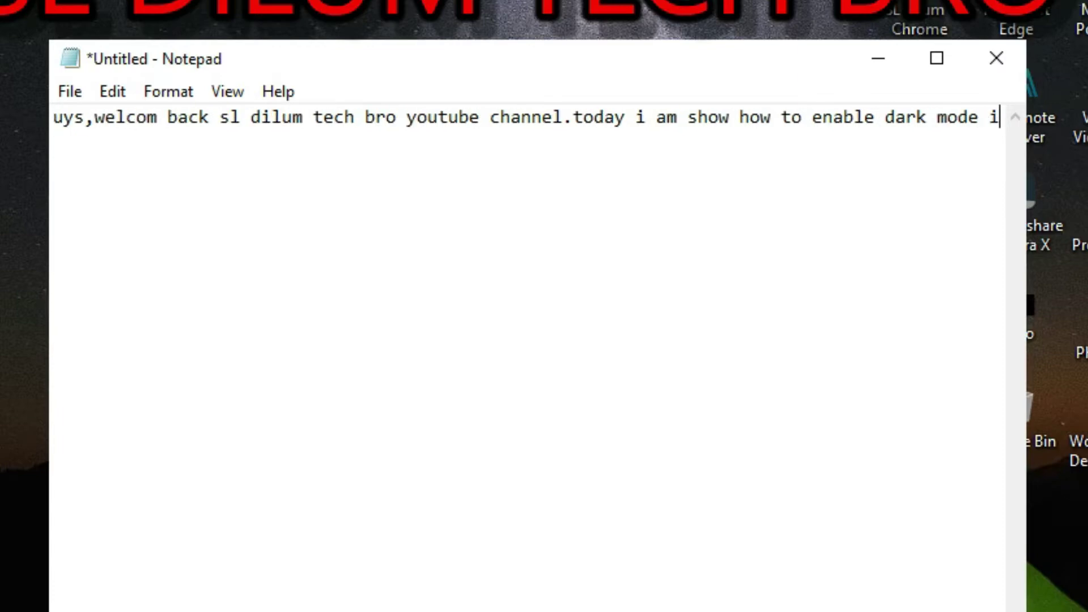
{"action": "key", "text": "BackSpace"}
{"action": "key", "text": "BackSpace"}
{"action": "key", "text": "BackSpace"}
{"action": "key", "text": "BackSpace"}
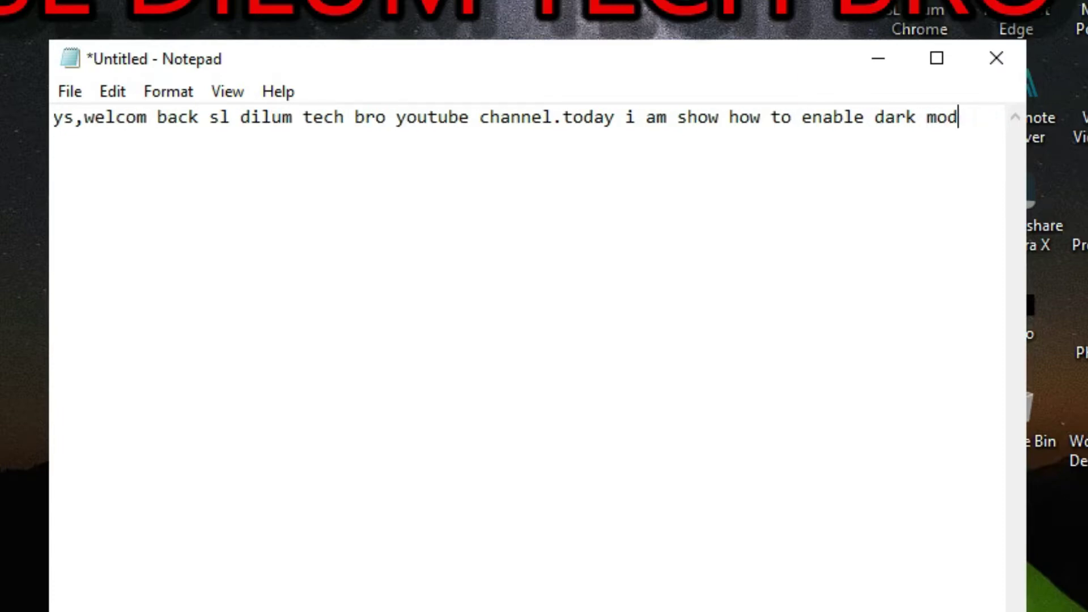
{"action": "type", "text": "e"}
Finish the opening sentence with "for windows 10 pc." and start a new line.
{"action": "type", "text": " for wi"}
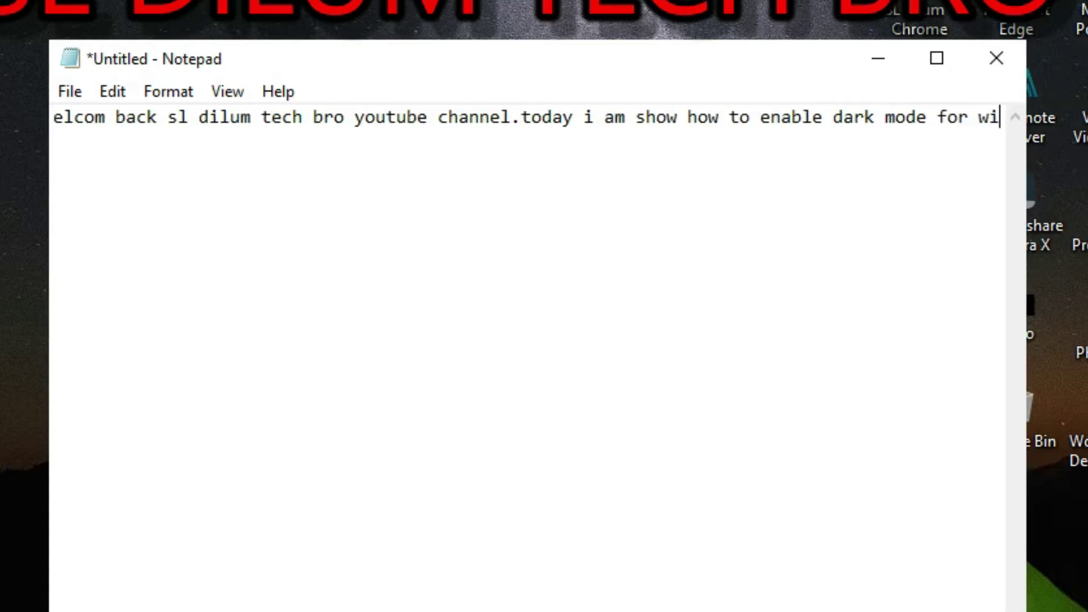
{"action": "type", "text": "ndows "}
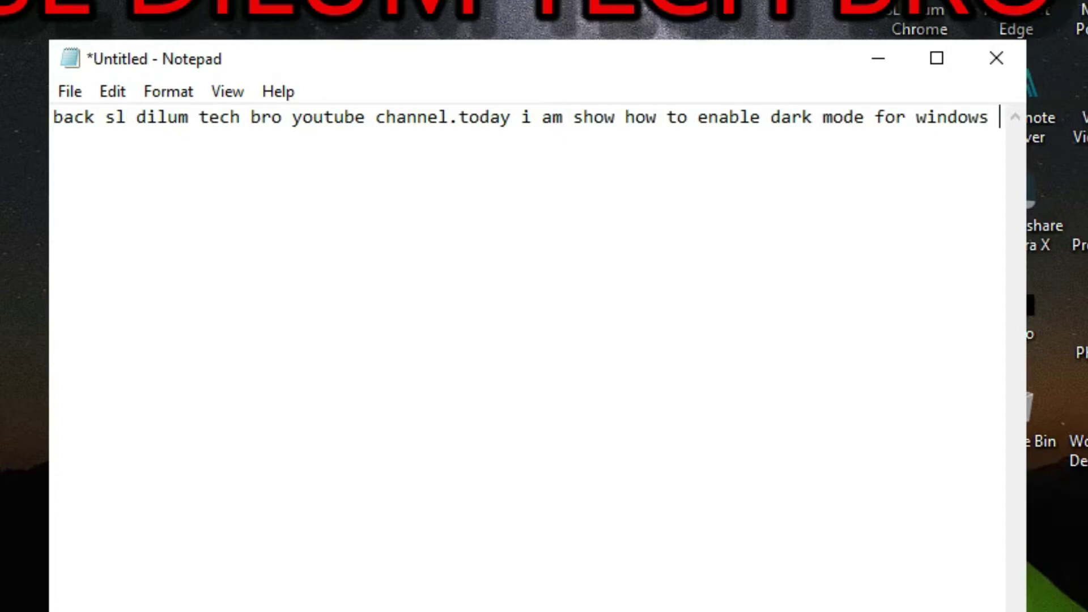
{"action": "type", "text": "10 pv"}
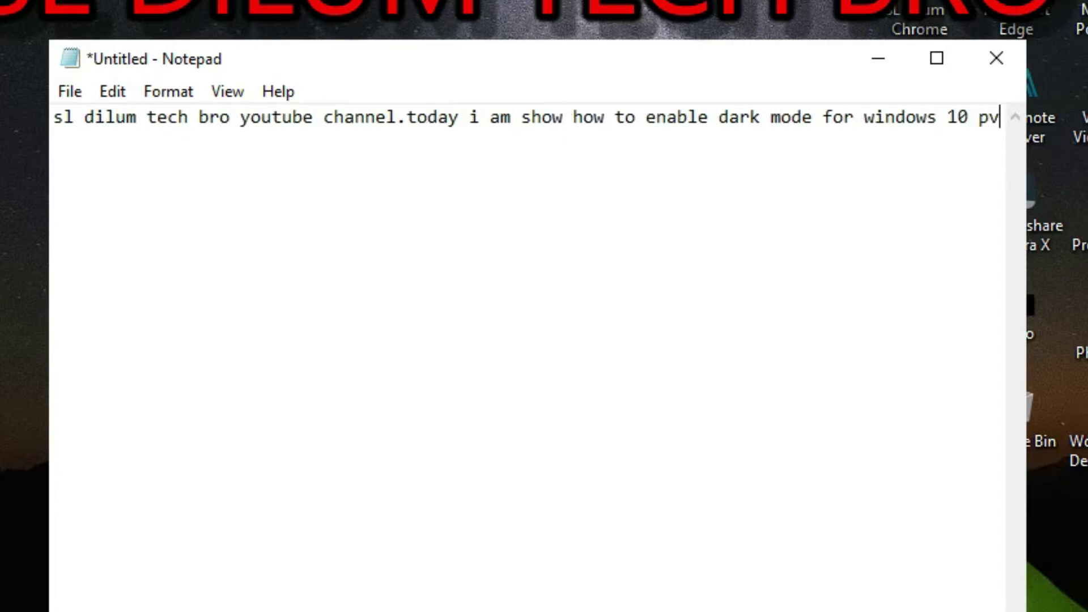
{"action": "key", "text": "BackSpace"}
{"action": "type", "text": "c,"}
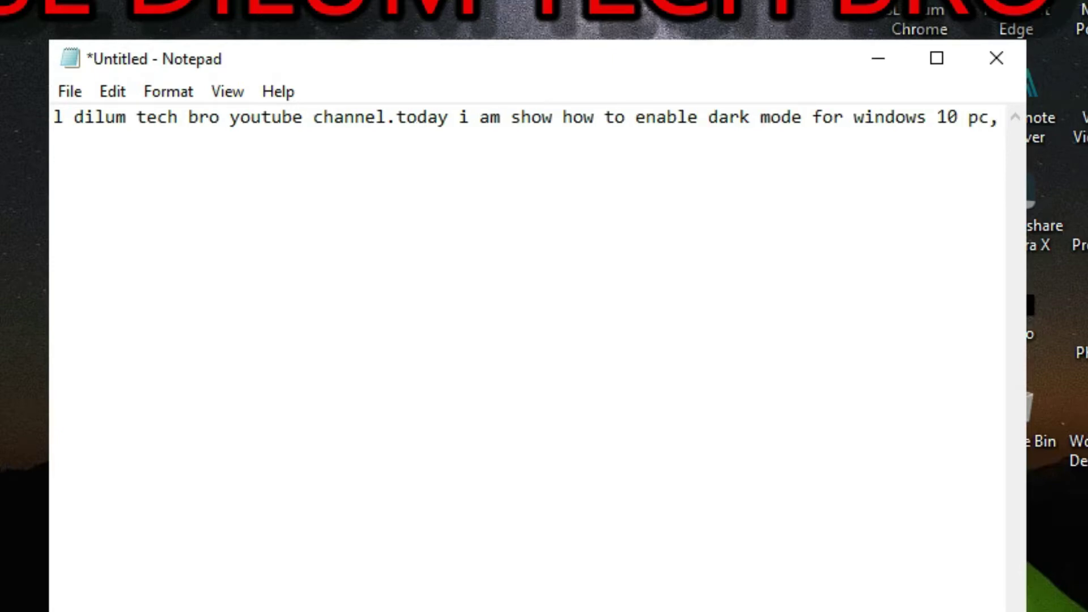
{"action": "key", "text": "BackSpace"}
{"action": "type", "text": "."}
{"action": "key", "text": "Return"}
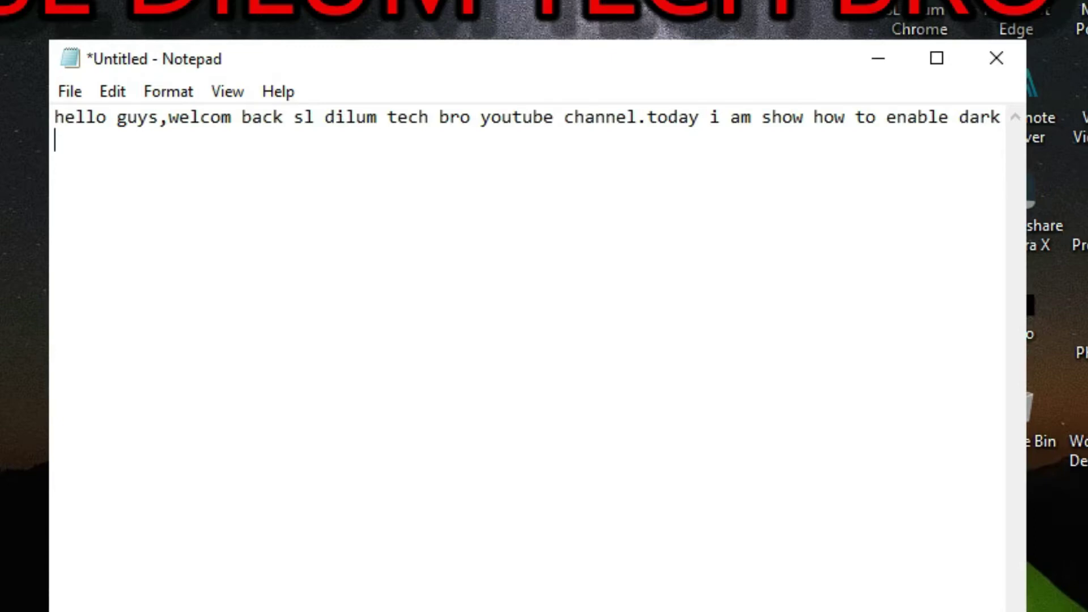
Write "ok now start video.firs you see this pc,windows taskbar,and windows start" on the second line.
{"action": "type", "text": "ok now st"}
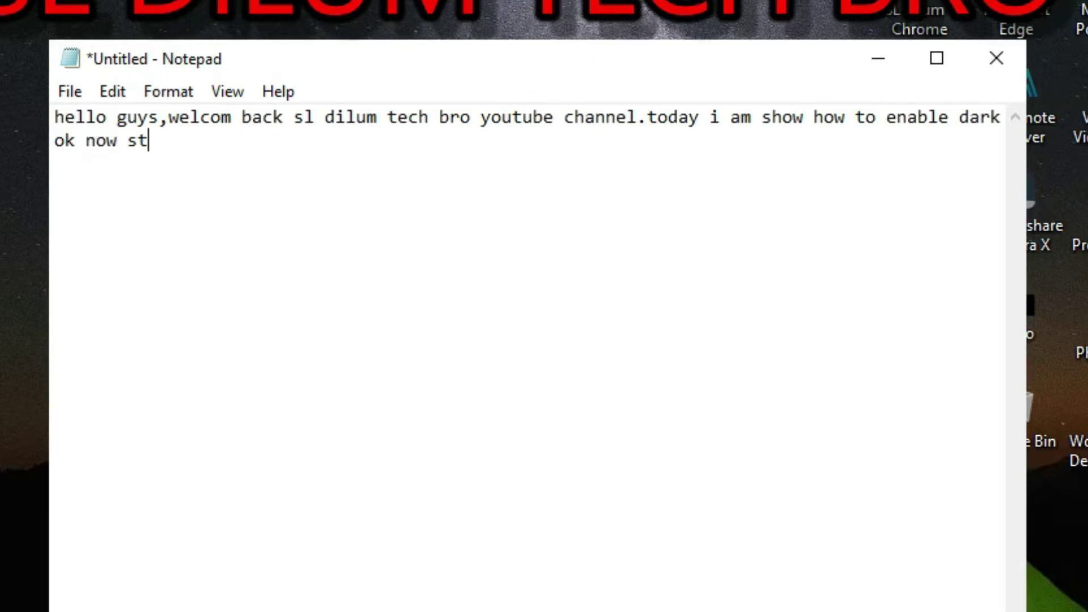
{"action": "type", "text": "art video.firs"}
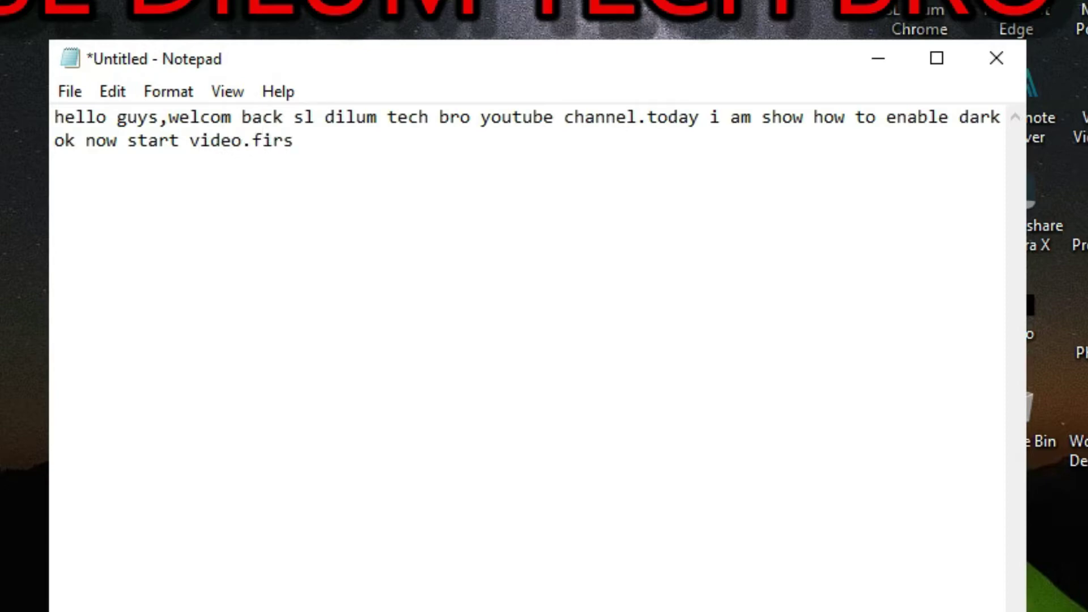
{"action": "type", "text": " you see "}
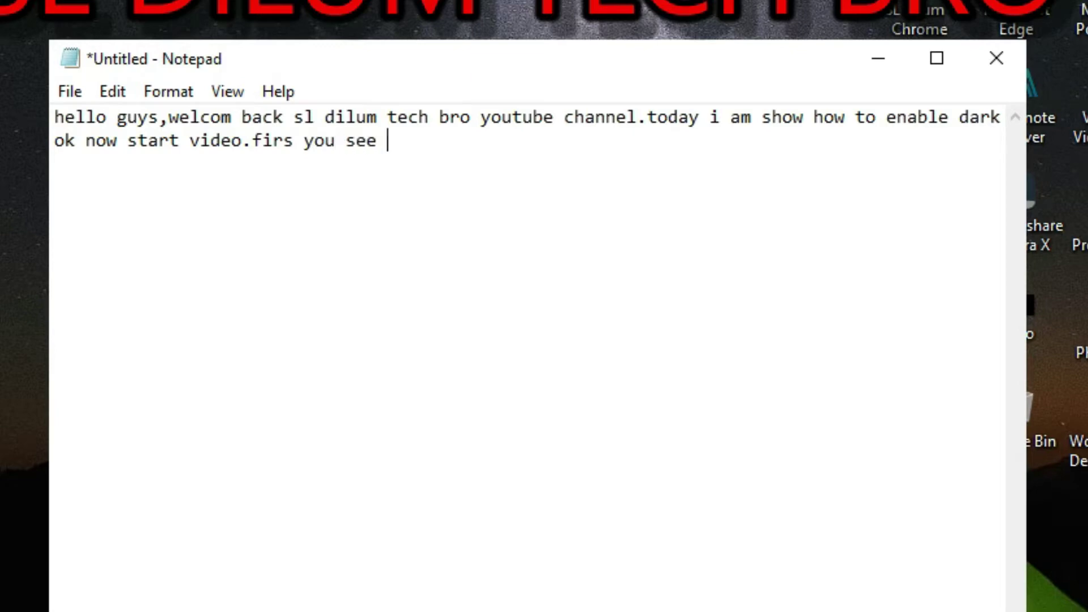
{"action": "type", "text": "this pc,"}
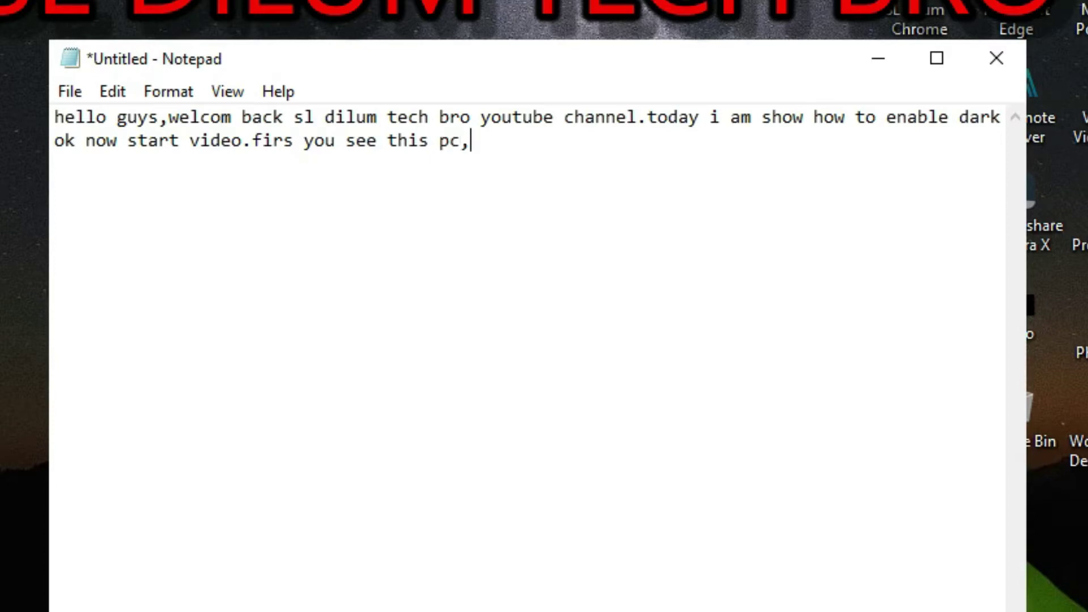
{"action": "type", "text": "windows "}
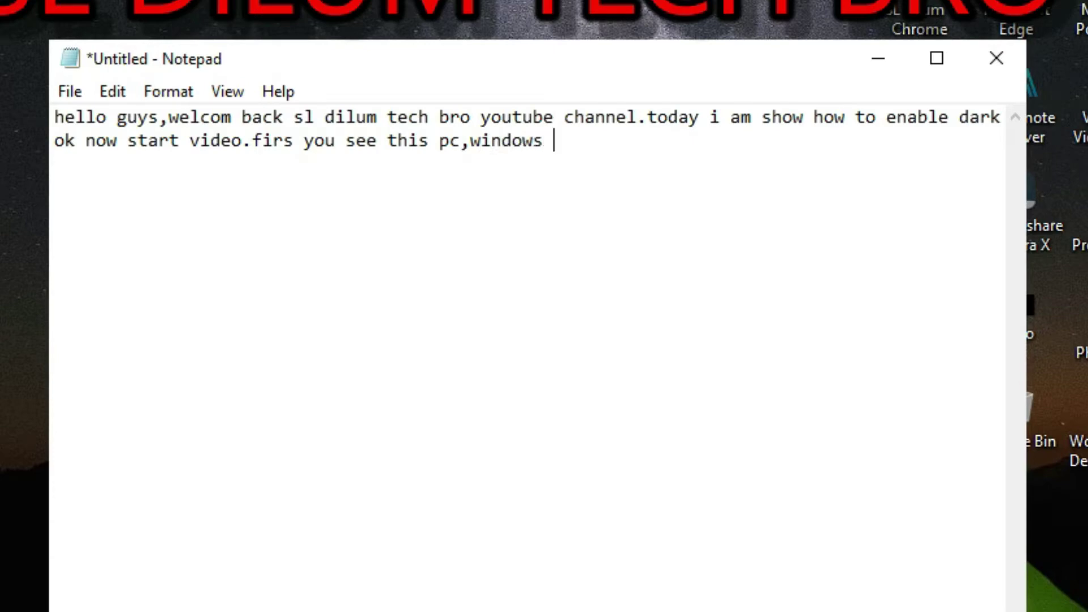
{"action": "type", "text": "taskb"}
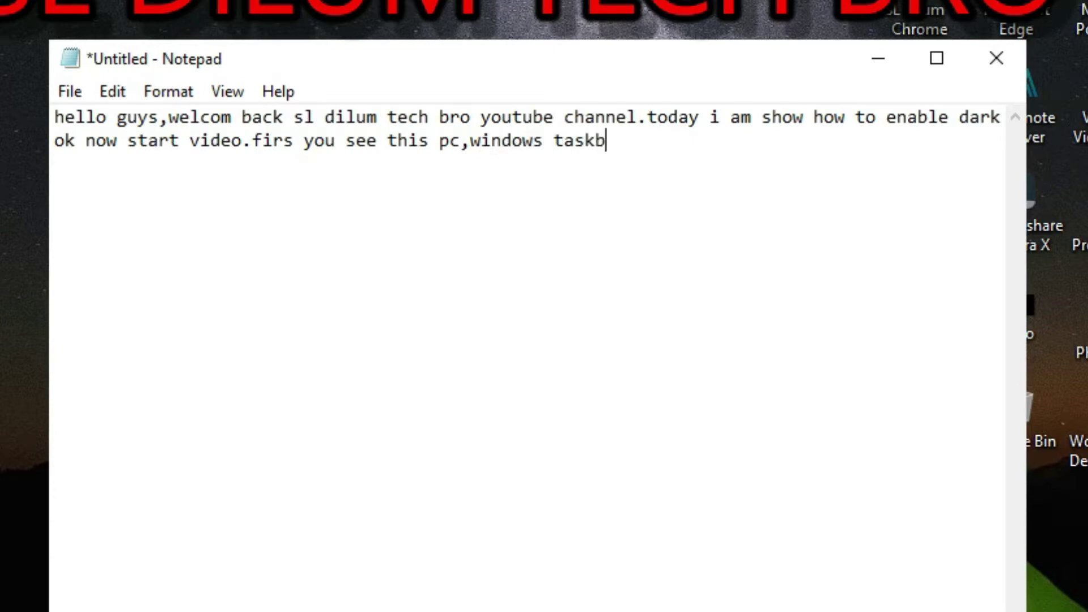
{"action": "type", "text": "ar,"}
{"action": "type", "text": "and windows"}
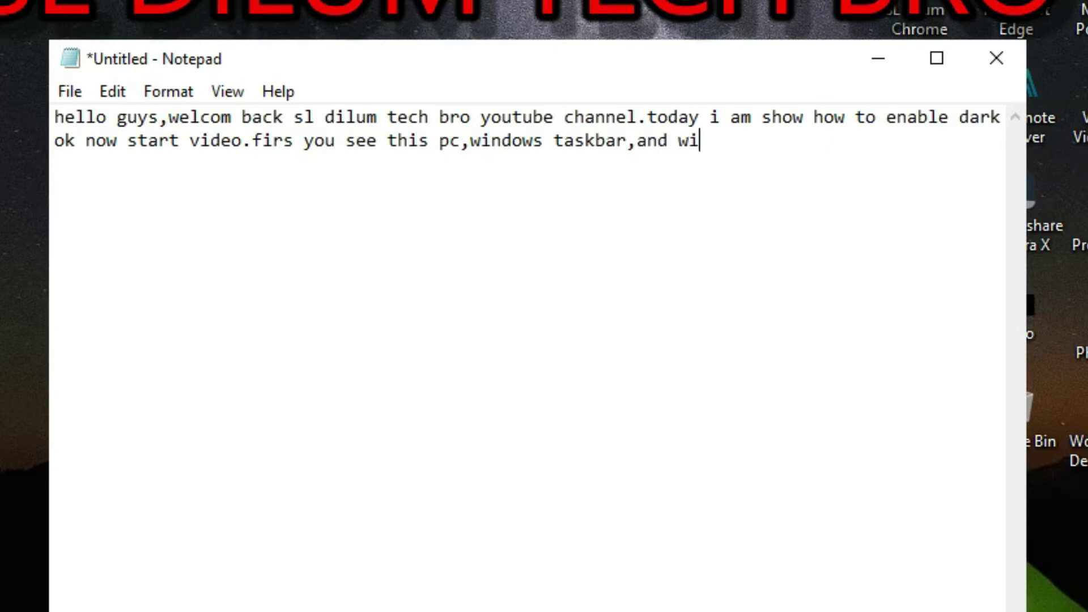
{"action": "type", "text": " start"}
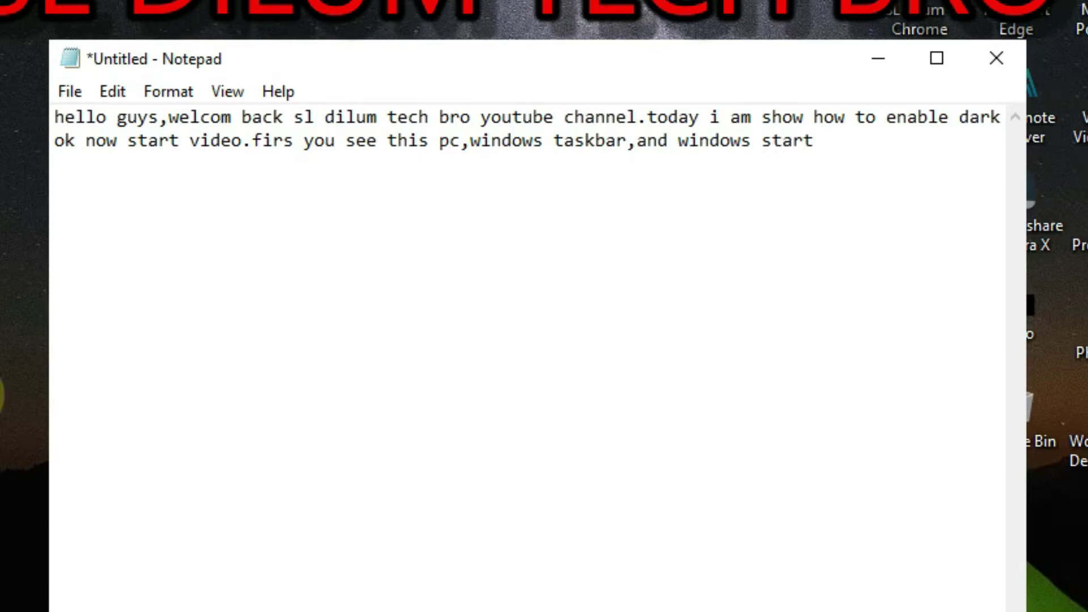
Look at the Start menu's current colour mode and return to the end of the note's second line.
{"action": "key", "text": "super"}
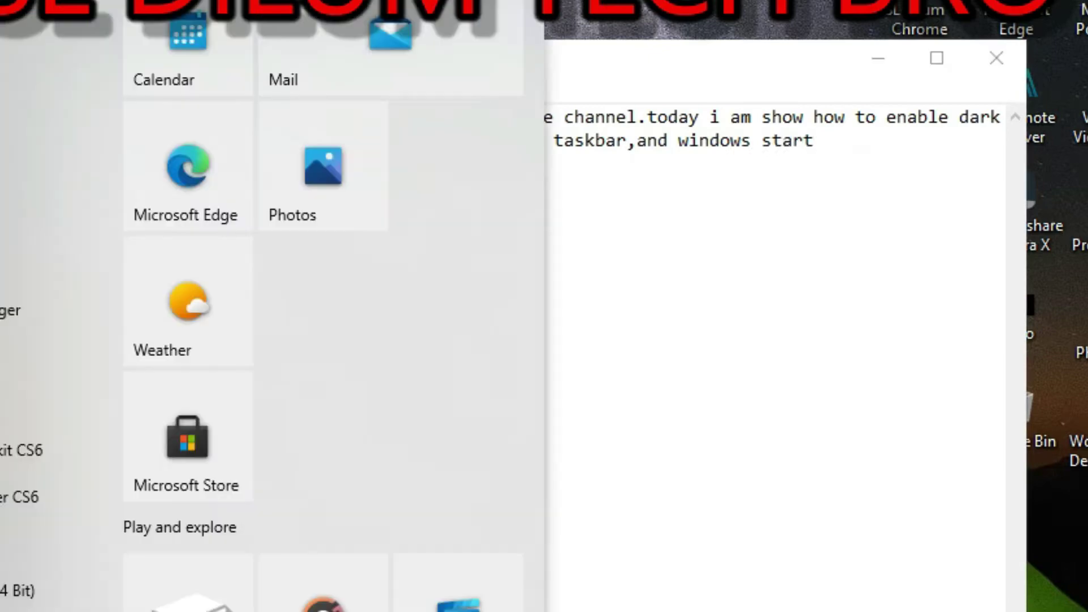
{"action": "key", "text": "super"}
{"action": "left_click", "coordinate": [880, 175]}
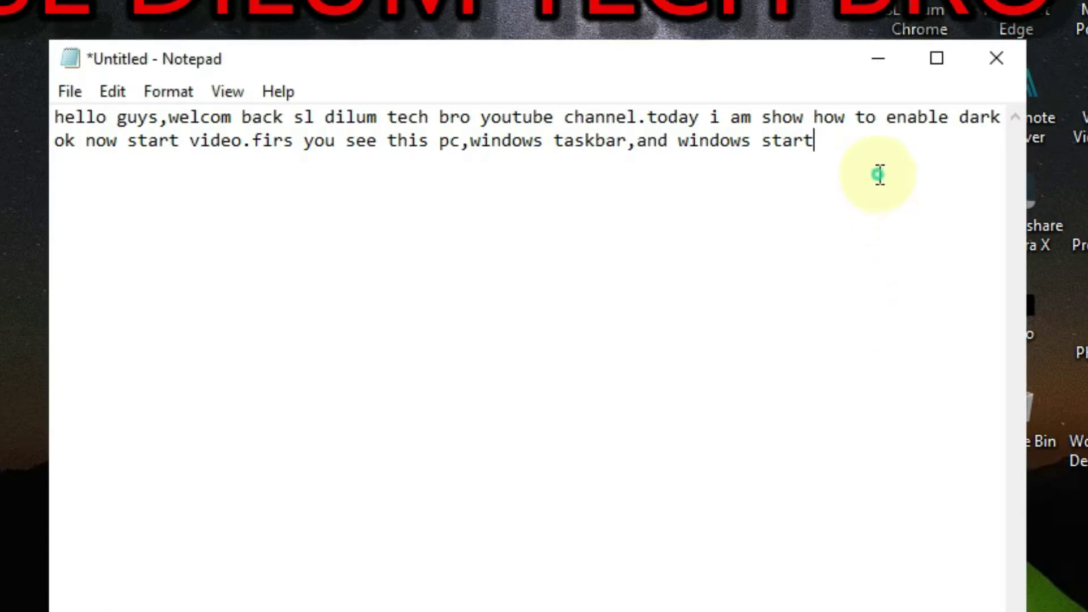
Complete the second line's sentence about the Windows start with "is a light mode.".
{"action": "type", "text": "is a "}
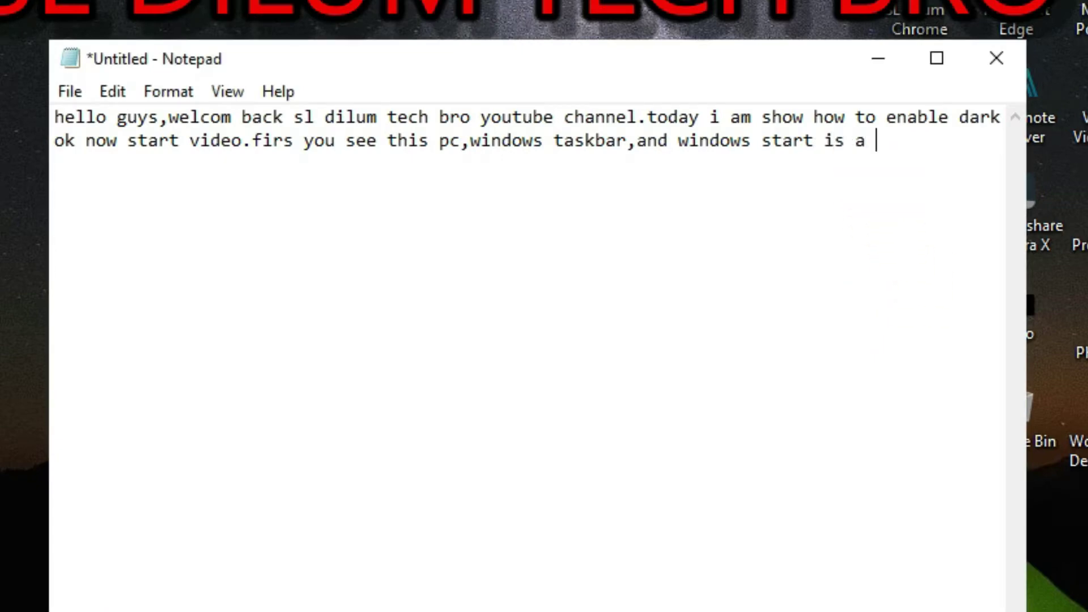
{"action": "type", "text": "light "}
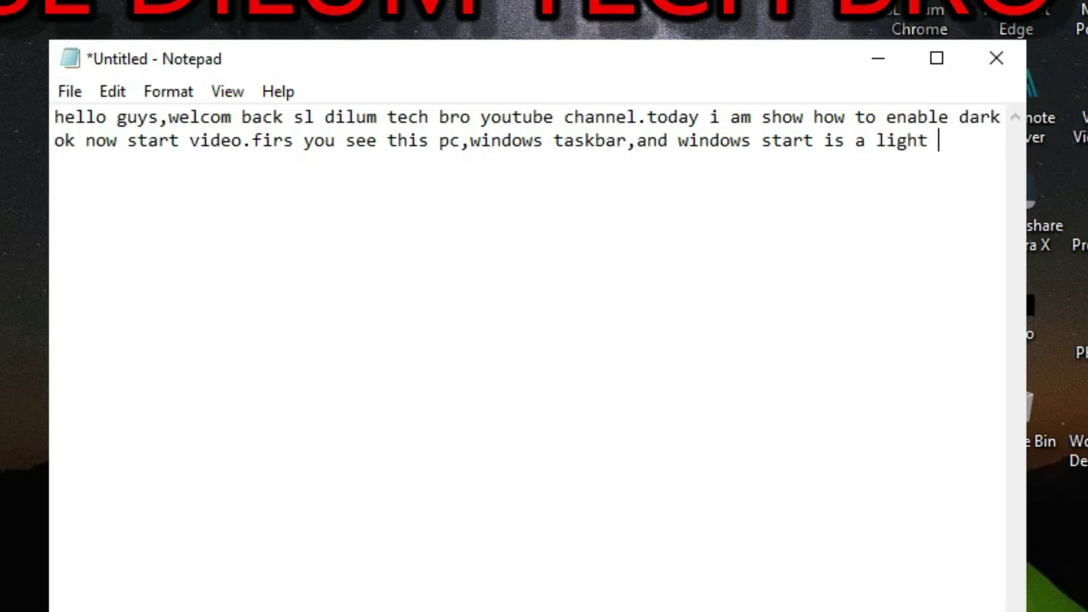
{"action": "type", "text": "mode.w"}
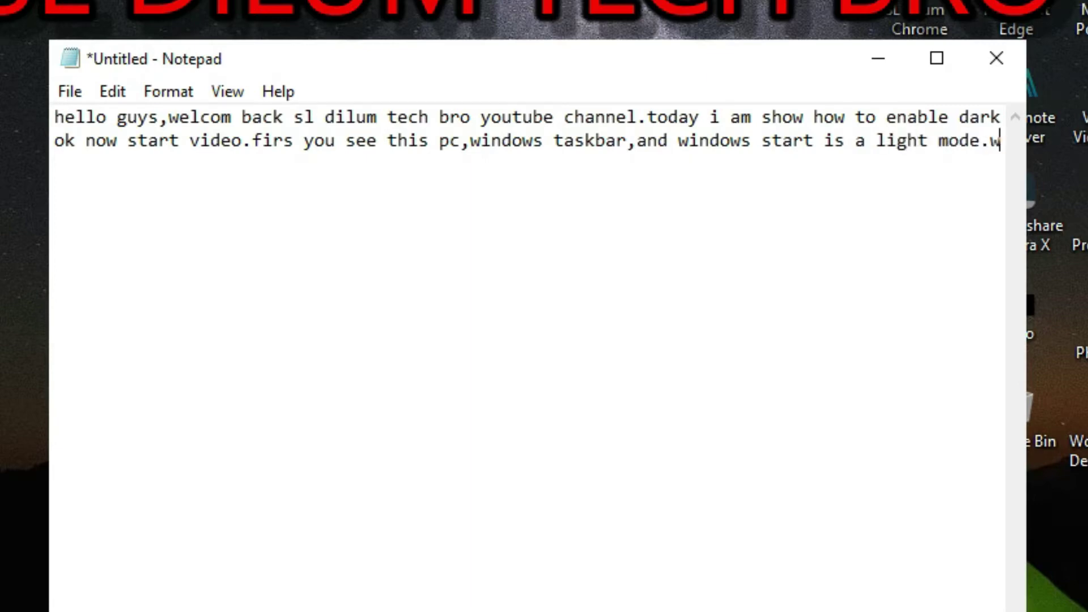
{"action": "type", "text": "e co"}
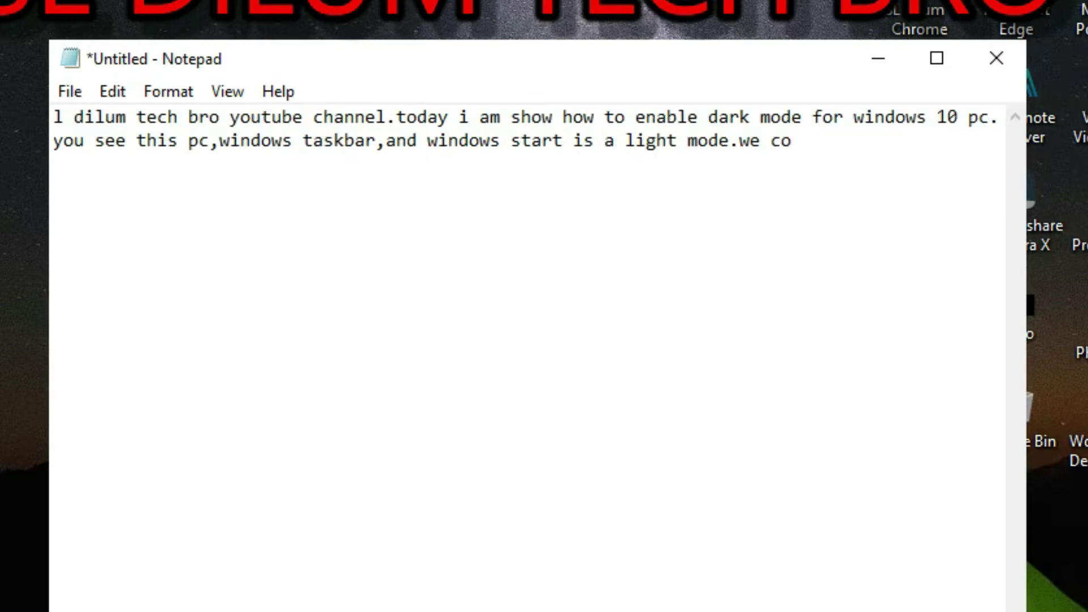
{"action": "type", "text": "nver"}
{"action": "key", "text": "BackSpace"}
{"action": "key", "text": "BackSpace"}
{"action": "key", "text": "BackSpace"}
{"action": "key", "text": "BackSpace"}
{"action": "key", "text": "BackSpace"}
{"action": "key", "text": "BackSpace"}
{"action": "key", "text": "BackSpace"}
{"action": "key", "text": "BackSpace"}
{"action": "key", "text": "BackSpace"}
Add the sentence "today i show how to convert light mode in dark mode." to the end of the second line.
{"action": "type", "text": "today i "}
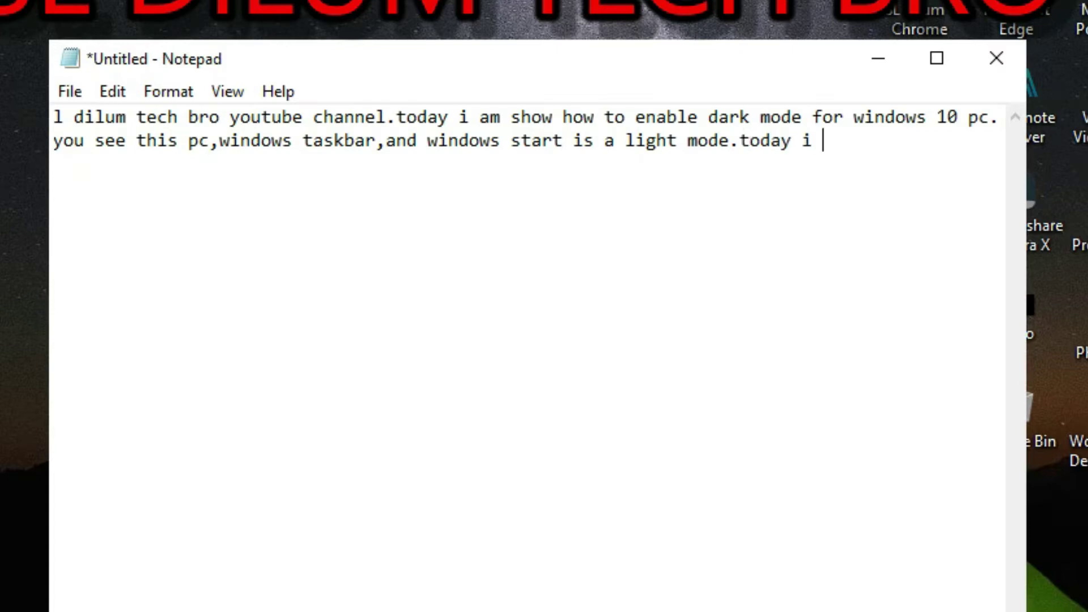
{"action": "type", "text": "show ho"}
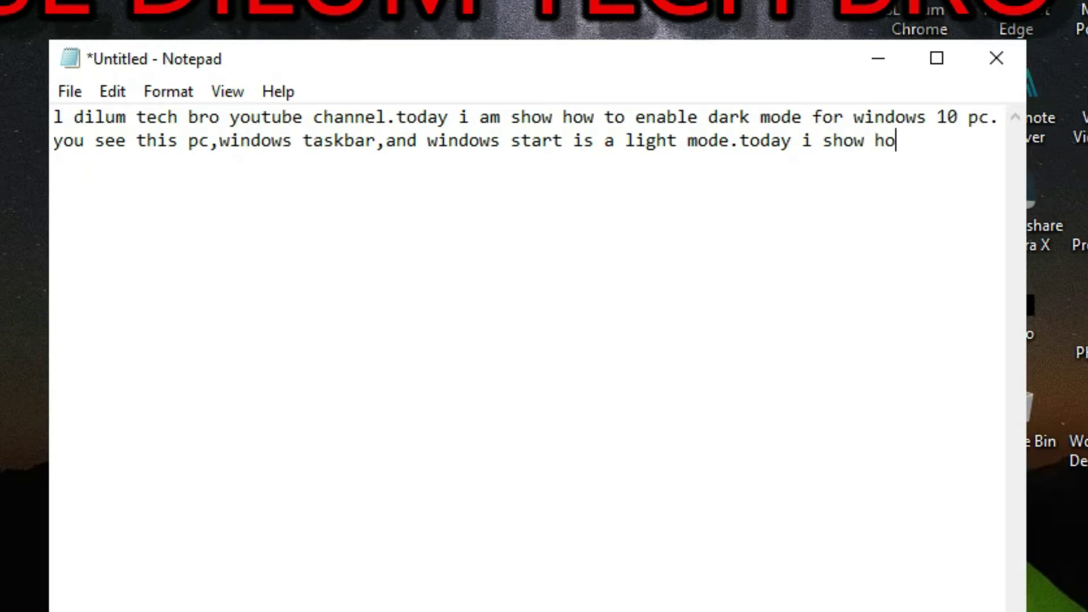
{"action": "type", "text": "w to convert "}
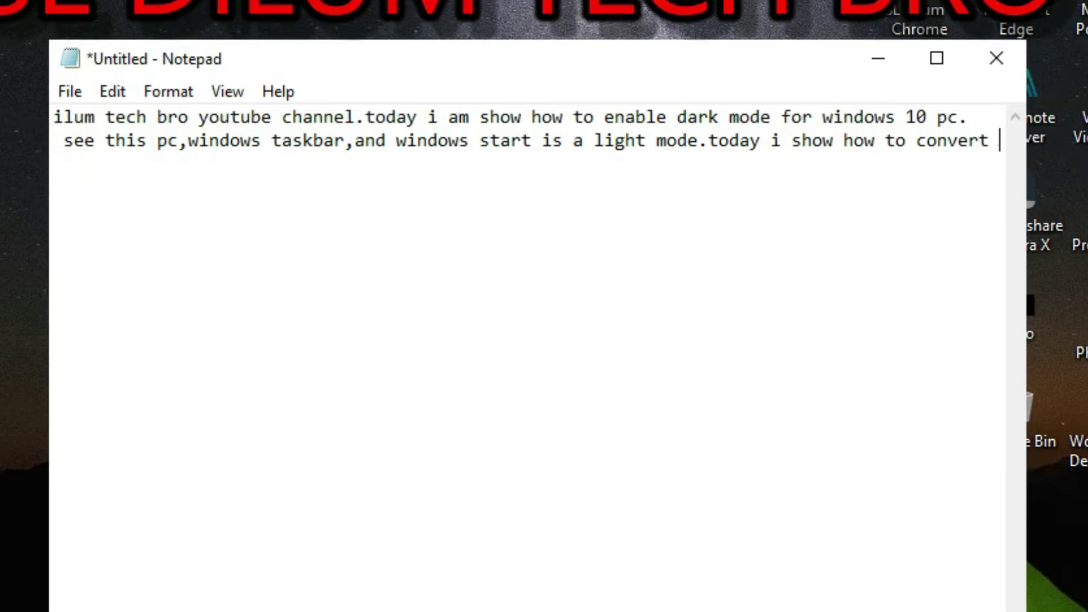
{"action": "type", "text": "light m"}
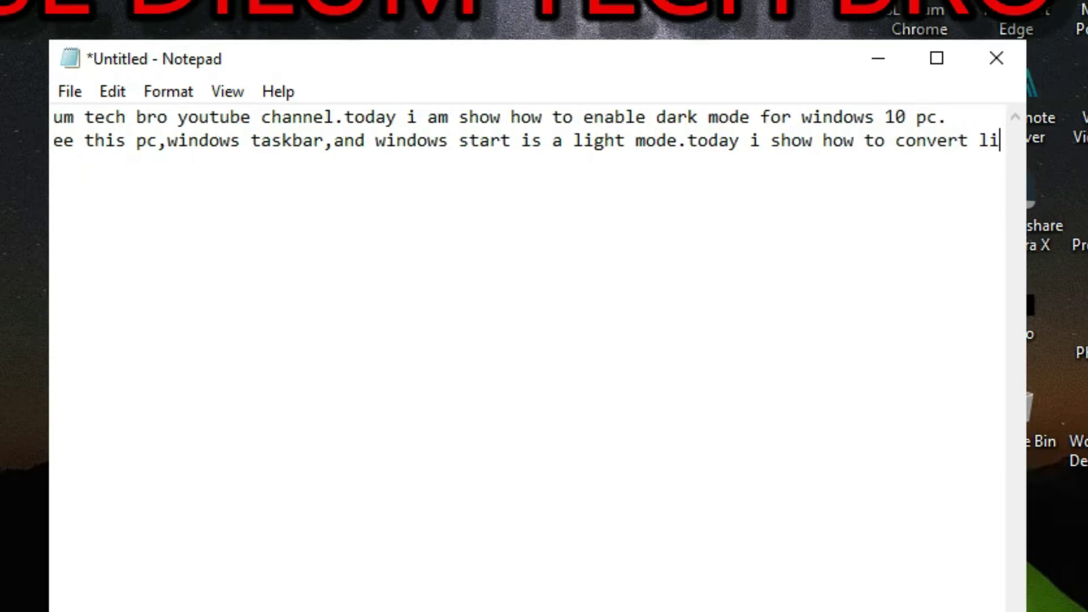
{"action": "type", "text": "od "}
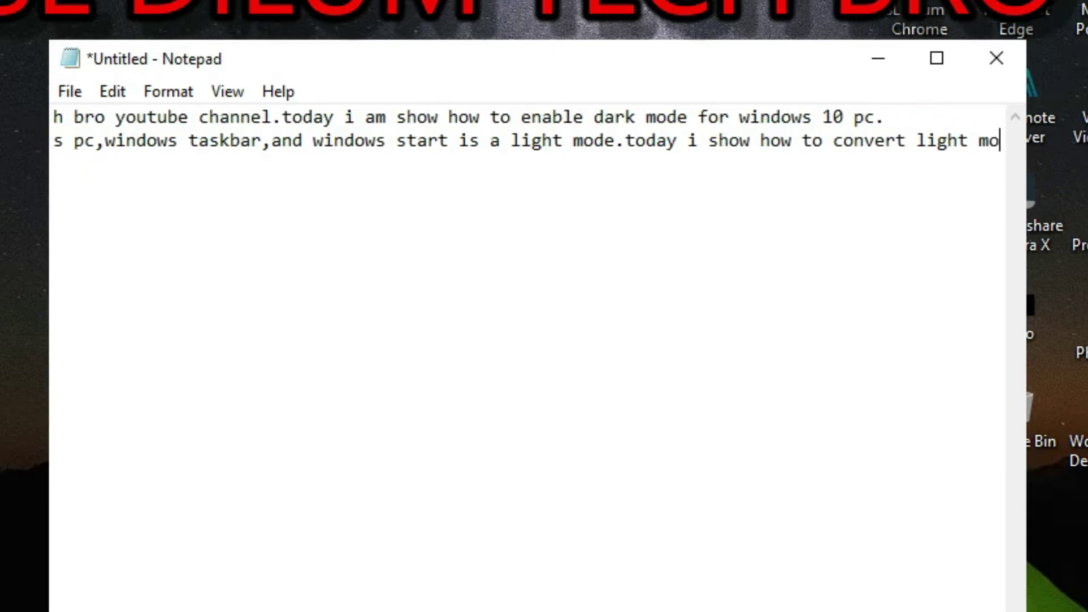
{"action": "type", "text": "e"}
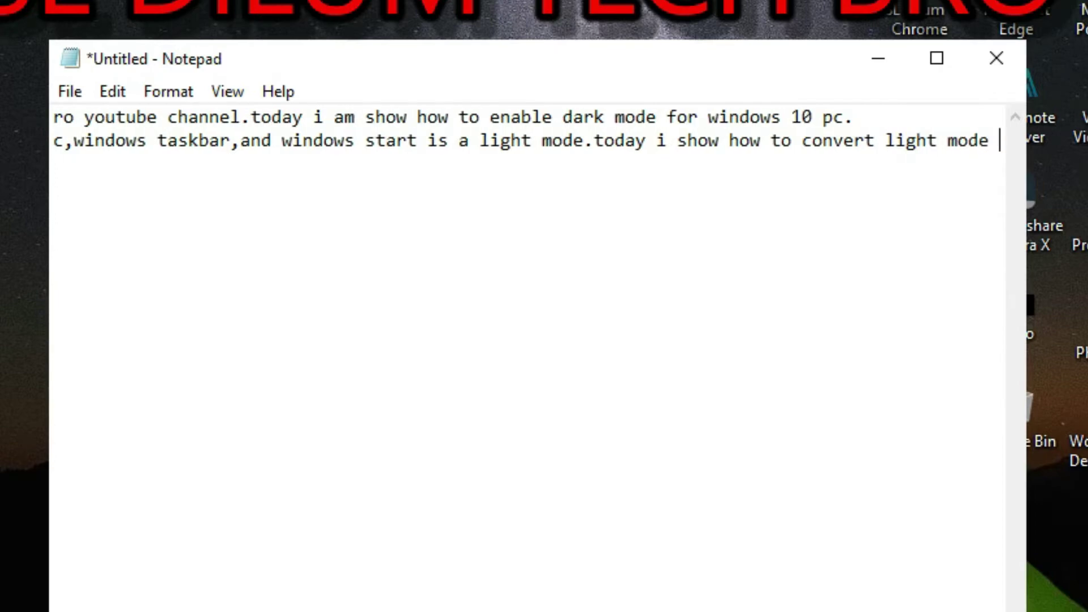
{"action": "type", "text": " in da"}
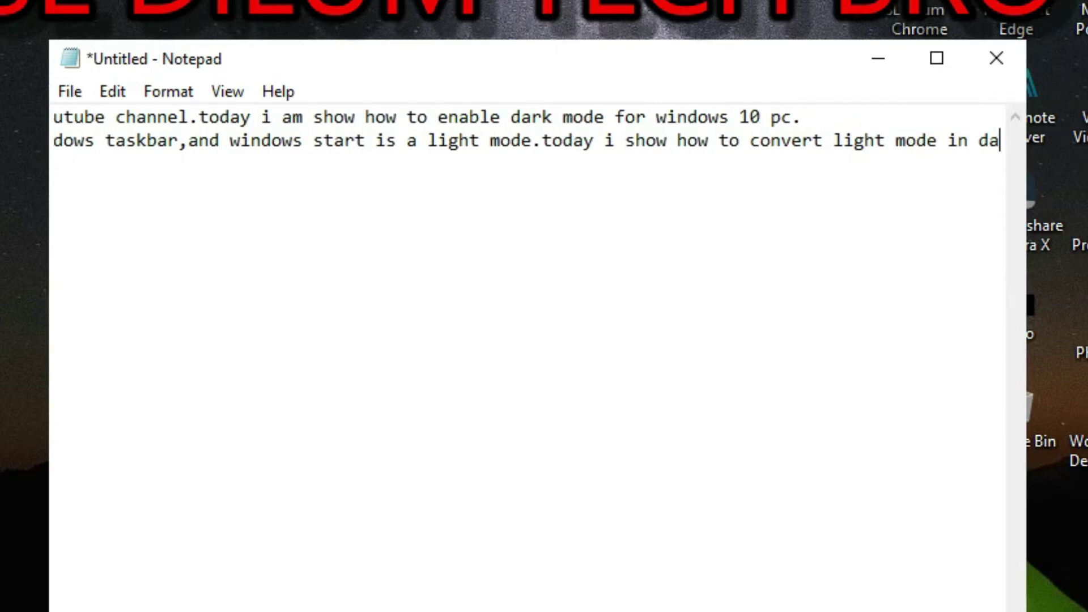
{"action": "type", "text": "rk mode."}
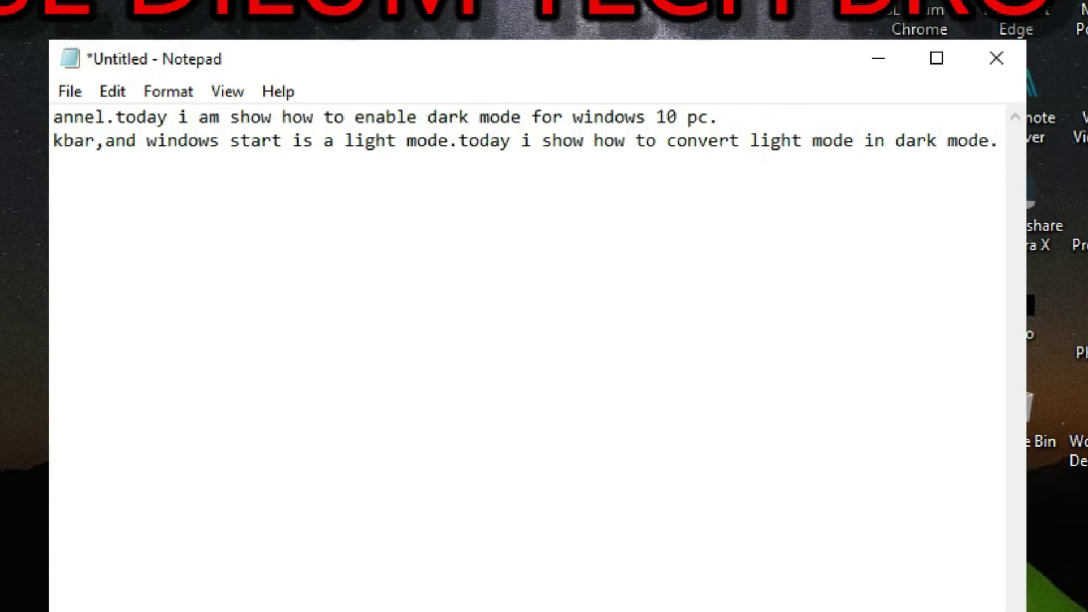
Leave a few blank lines below the introduction and write the instruction "first open settings app.".
{"action": "key", "text": "Return"}
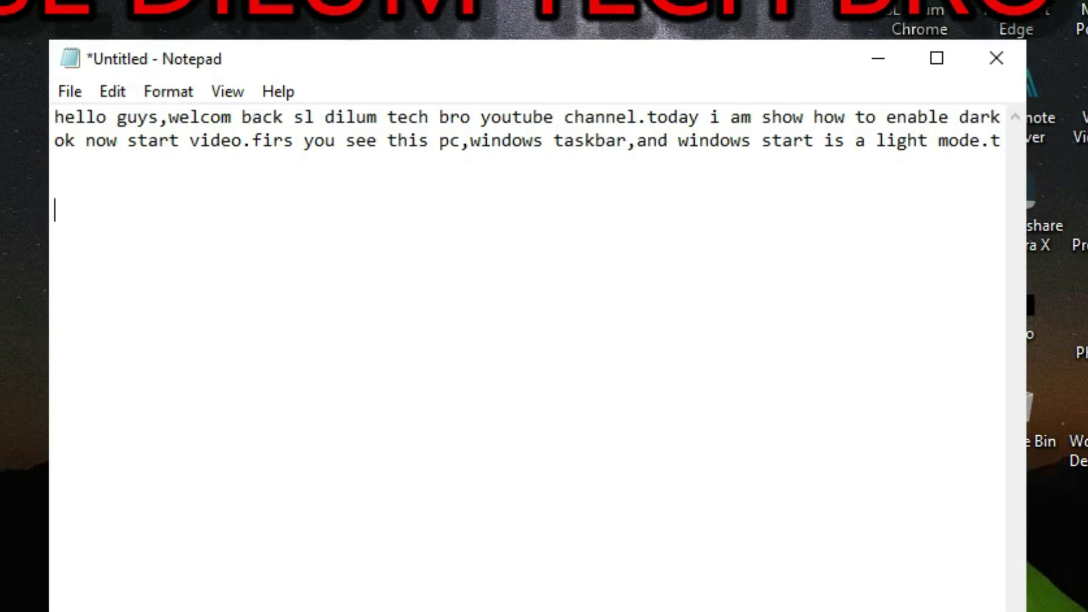
{"action": "type", "text": "first open"}
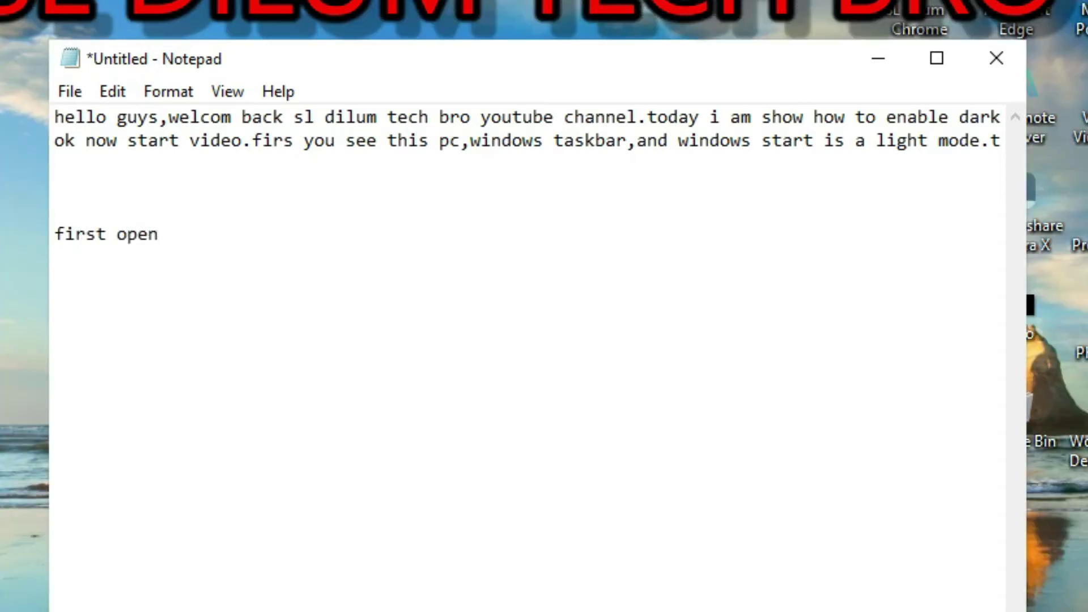
{"action": "type", "text": " settings app."}
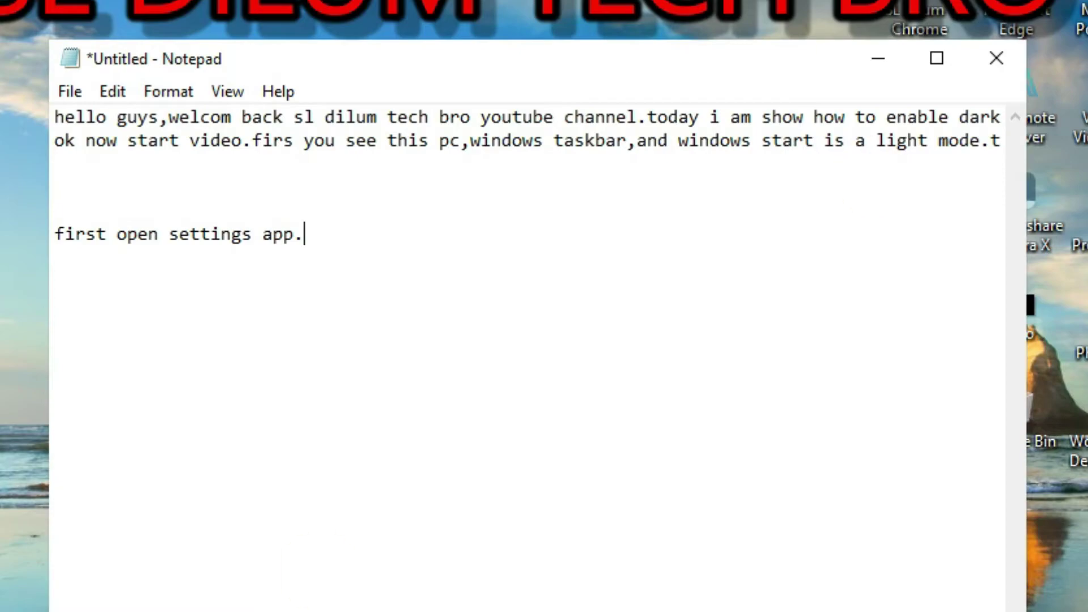
Open the Settings app from Start, then minimize its window to return to the note.
{"action": "key", "text": "super"}
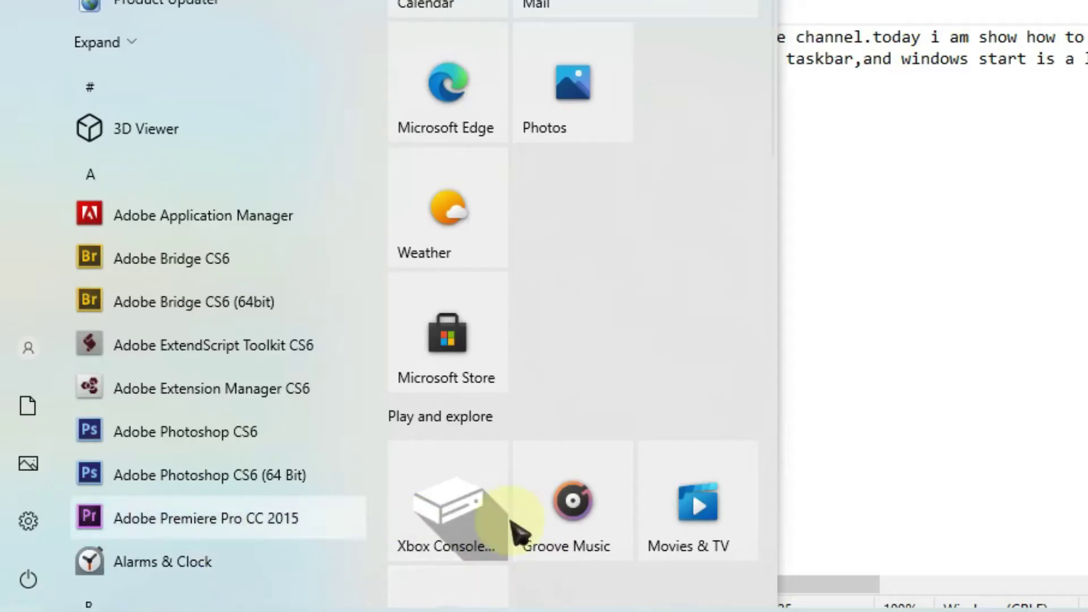
{"action": "mouse_move", "coordinate": [31, 527]}
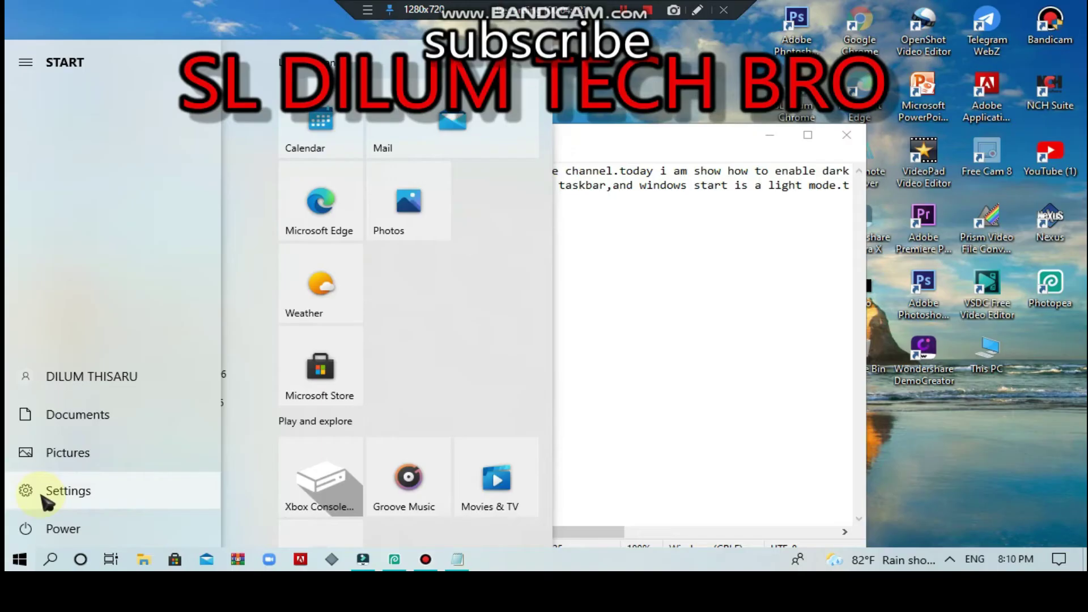
{"action": "left_click", "coordinate": [54, 529]}
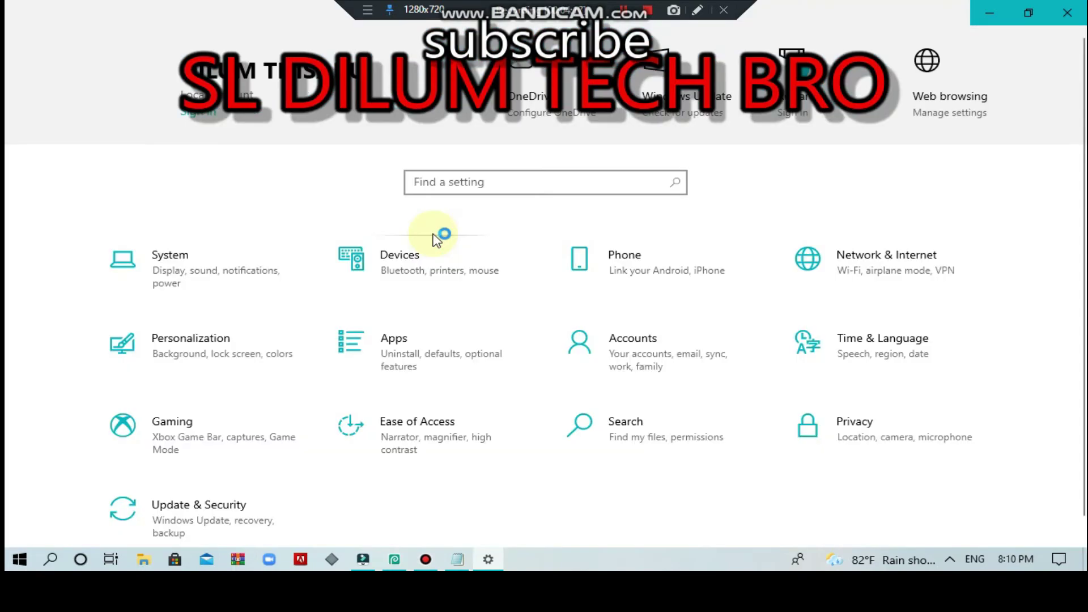
{"action": "left_click", "coordinate": [984, 14]}
Add "or right click on your mouse" after "first open settings app." in the note.
{"action": "type", "text": "or click"}
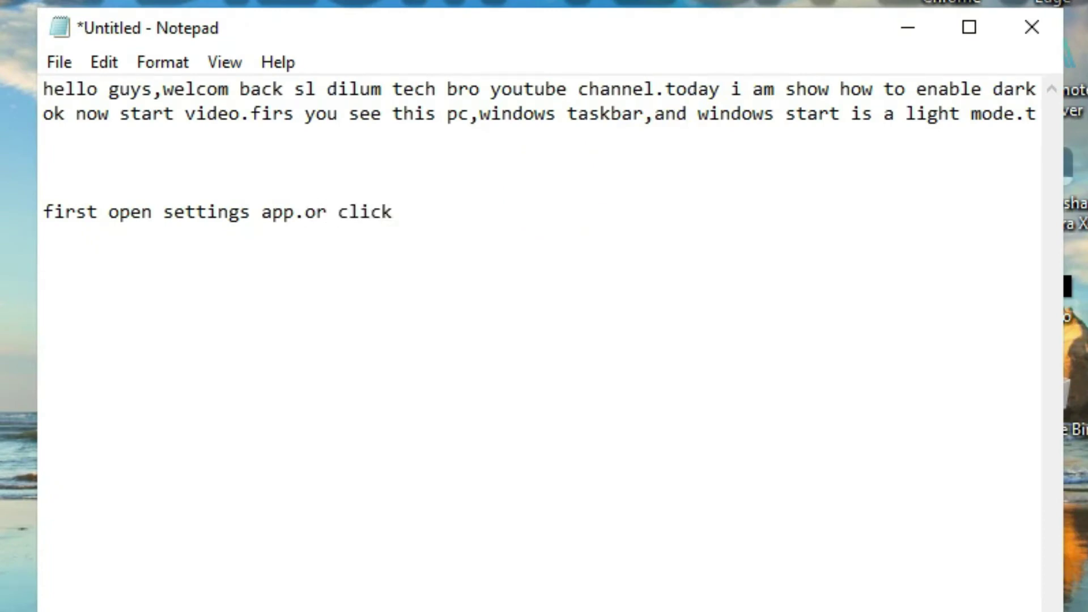
{"action": "key", "text": "BackSpace"}
{"action": "key", "text": "BackSpace"}
{"action": "key", "text": "BackSpace"}
{"action": "key", "text": "BackSpace"}
{"action": "key", "text": "BackSpace"}
{"action": "type", "text": "right click on your m"}
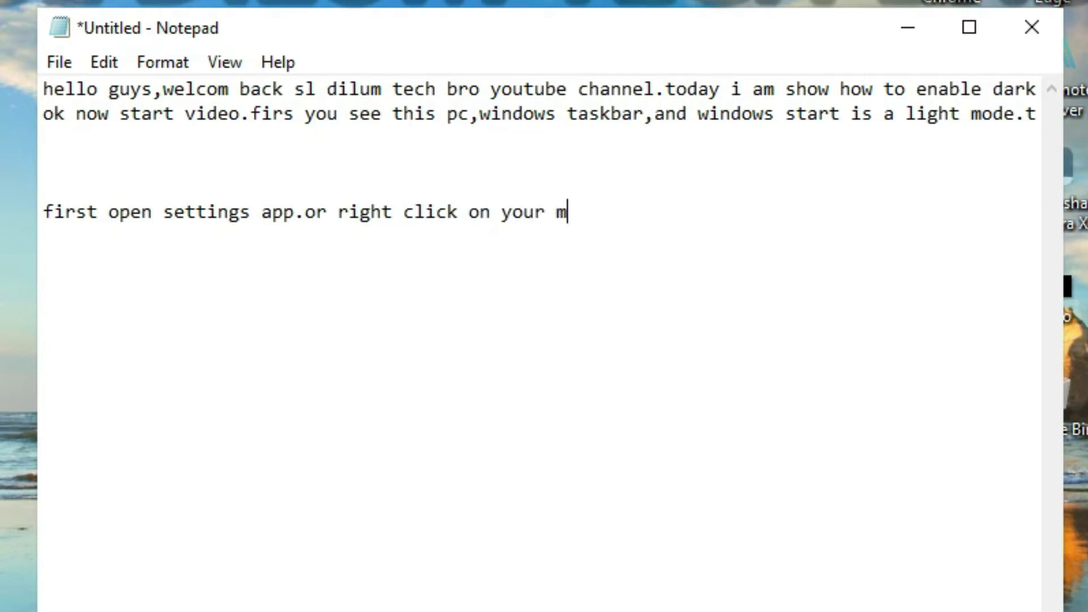
{"action": "type", "text": "ou"}
Continue the line with ".first i am show how to enable this setting in using settings app." and leave a blank line below it.
{"action": "type", "text": ".first i am sho"}
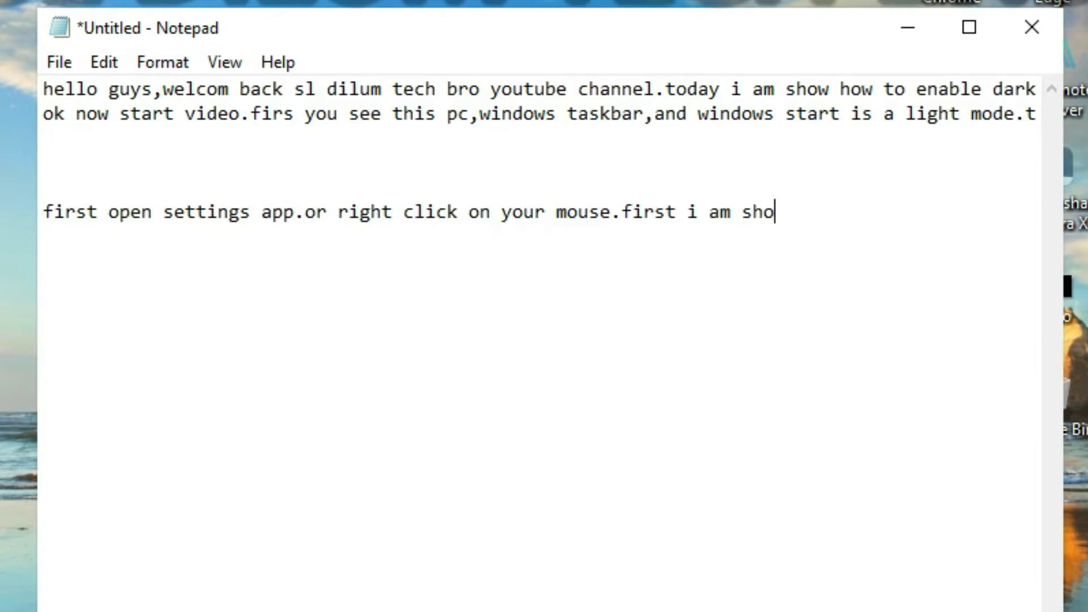
{"action": "type", "text": "w how to"}
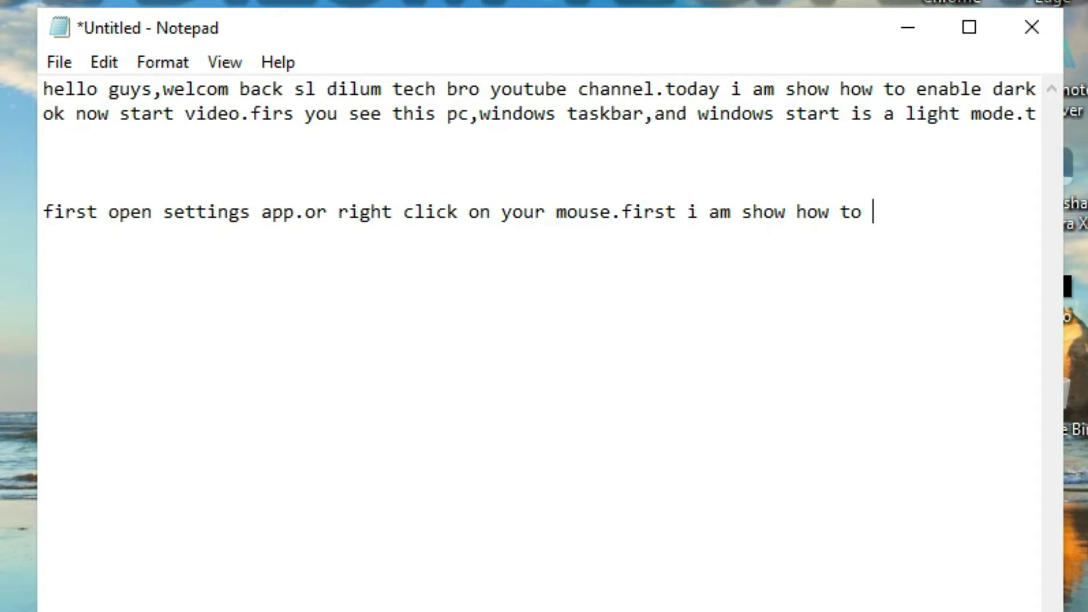
{"action": "type", "text": "ena"}
{"action": "type", "text": "ble th"}
{"action": "type", "text": "is "}
{"action": "type", "text": "setting"}
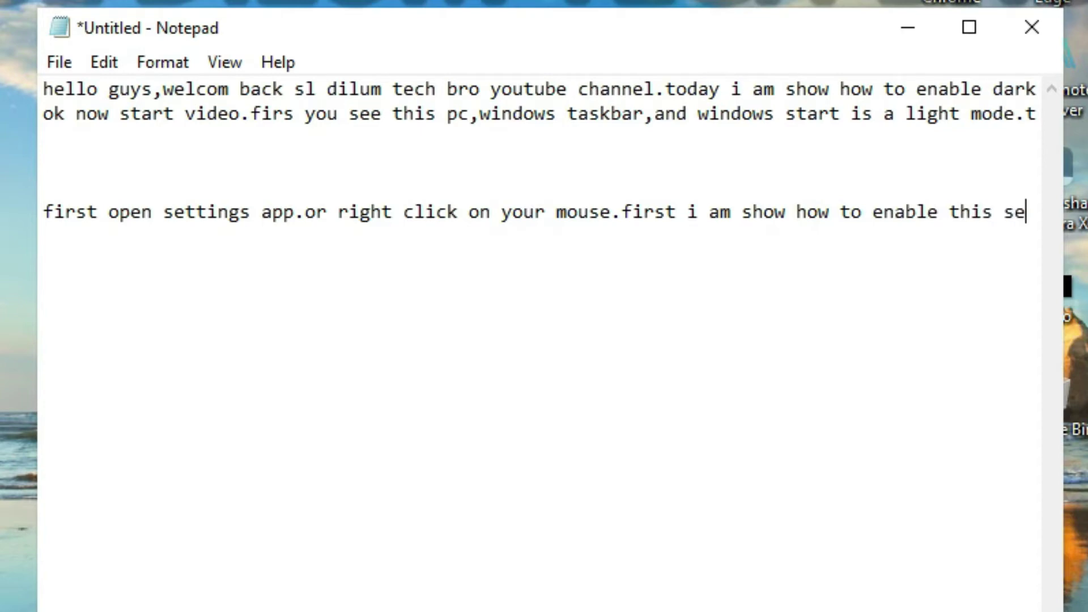
{"action": "type", "text": " in "}
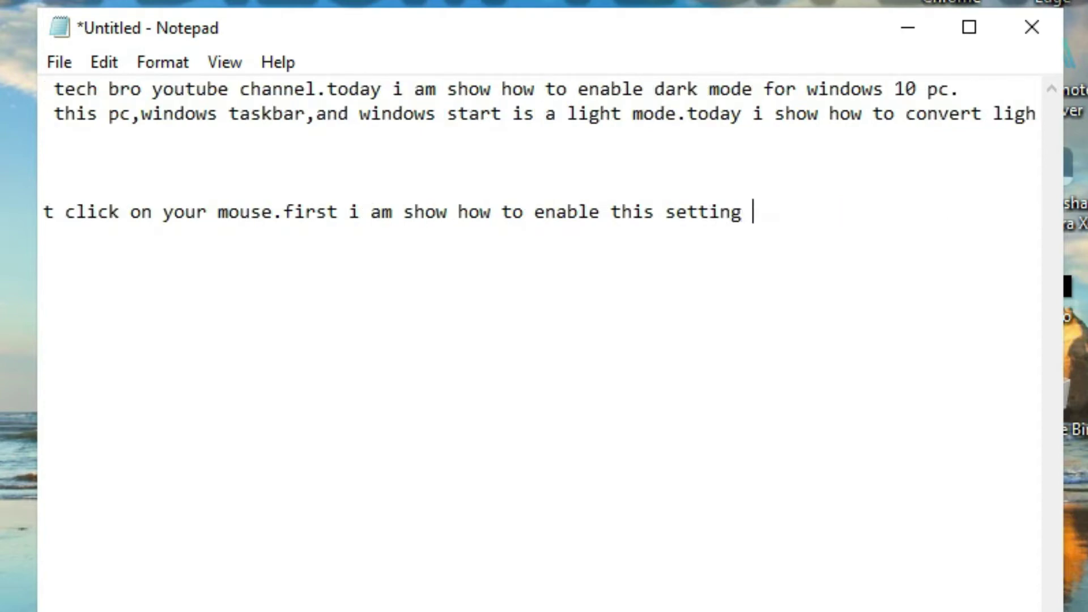
{"action": "type", "text": "se"}
{"action": "key", "text": "BackSpace"}
{"action": "key", "text": "BackSpace"}
{"action": "type", "text": "using settings app"}
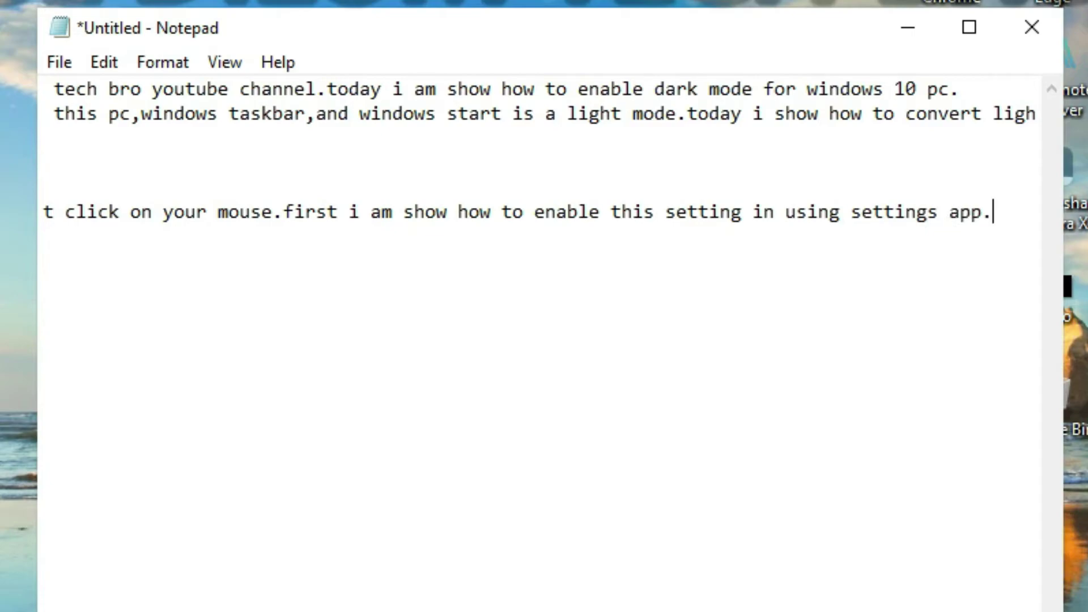
{"action": "type", "text": "."}
{"action": "key", "text": "Return"}
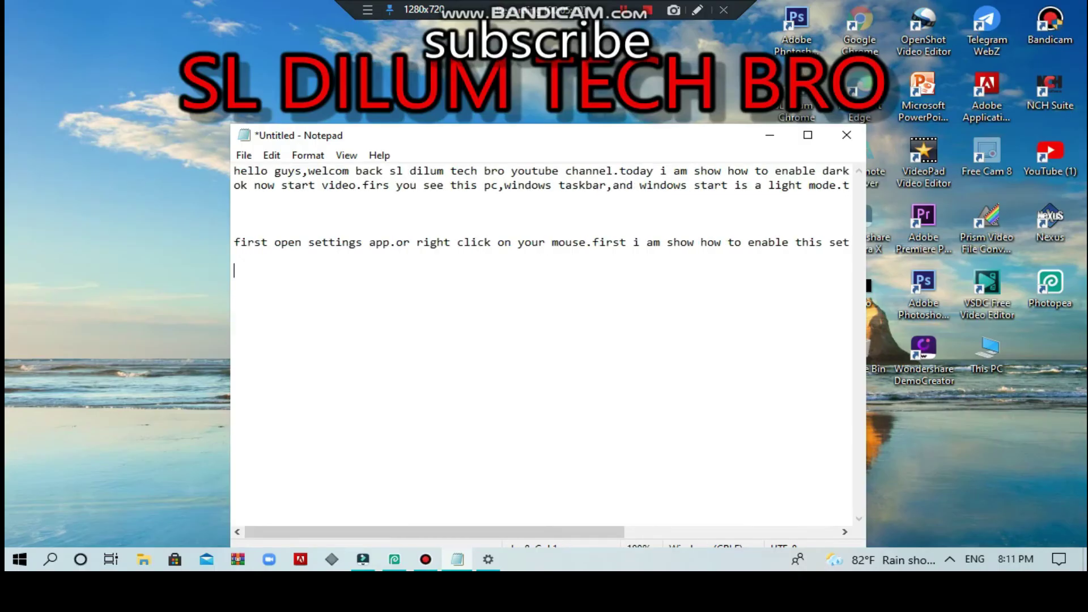
Bring up the Settings window, return to the Notepad note and write "i open it.now you find" on the new line.
{"action": "left_click", "coordinate": [490, 560]}
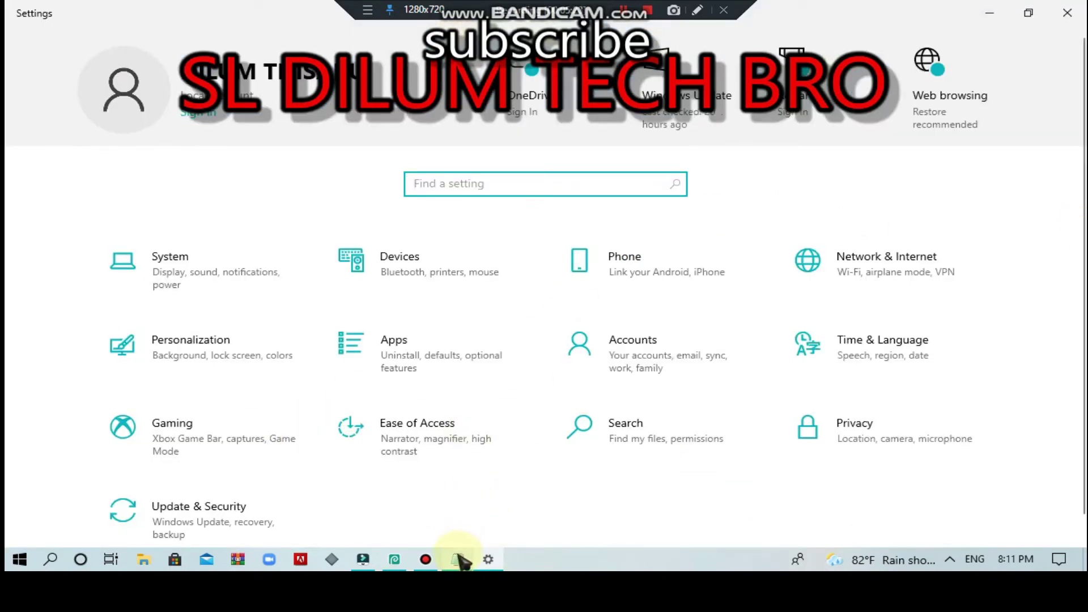
{"action": "mouse_move", "coordinate": [460, 560]}
{"action": "left_click", "coordinate": [459, 518]}
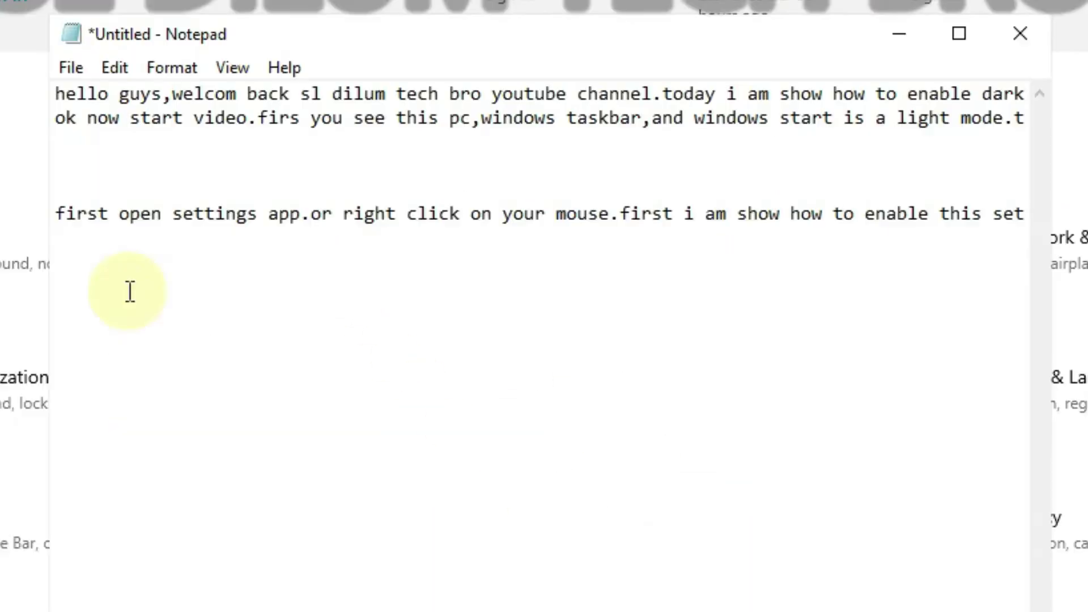
{"action": "type", "text": "i open it."}
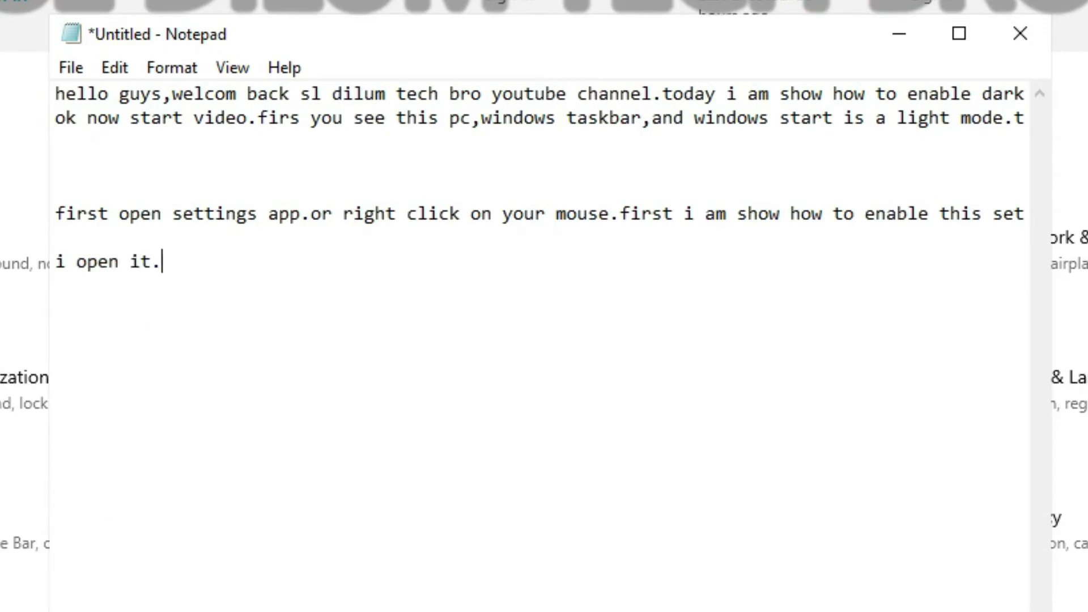
{"action": "type", "text": "now you fi"}
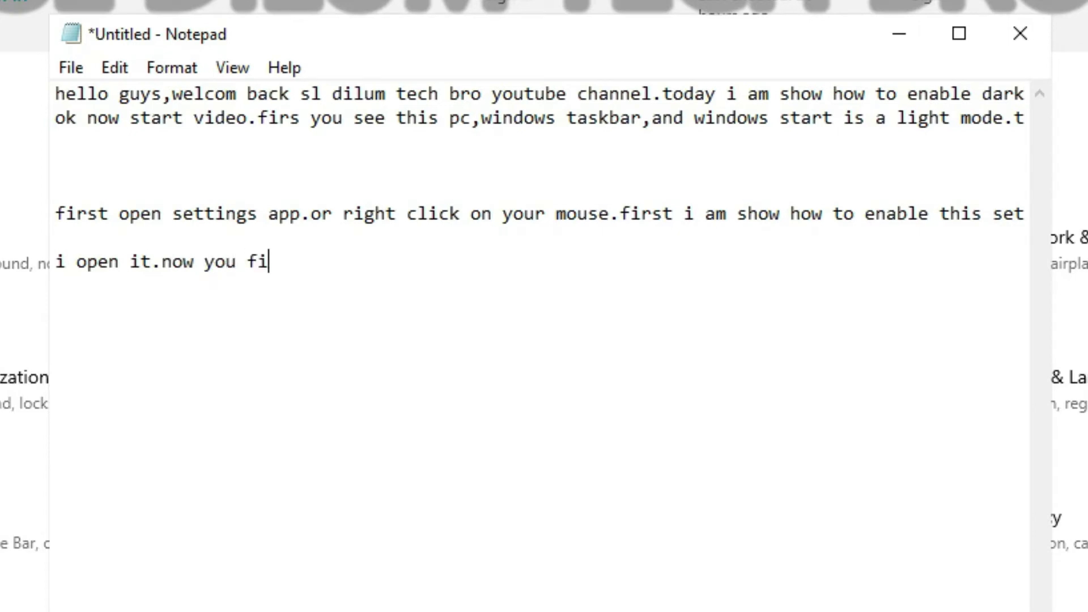
{"action": "type", "text": "nd"}
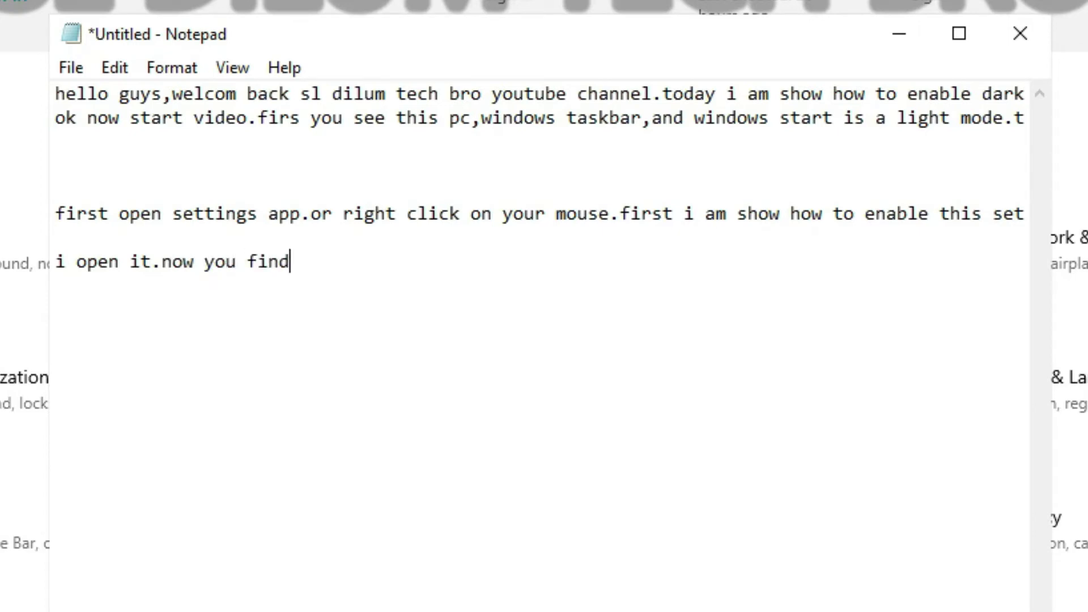
Check the category name in the Settings window and continue the note's line with "PERSONALIZATION." in capitals.
{"action": "left_click", "coordinate": [901, 34]}
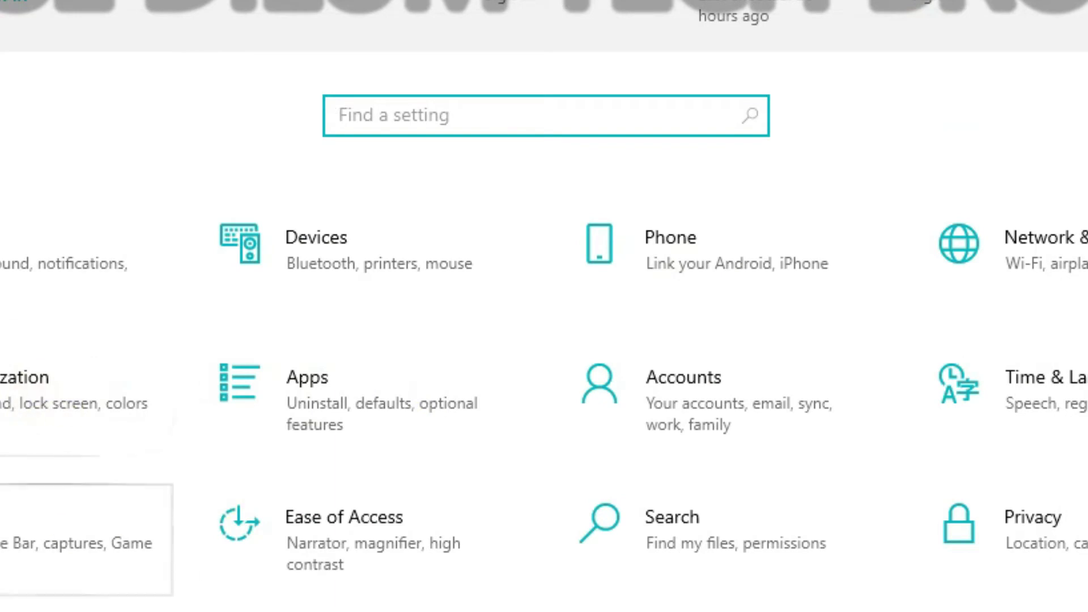
{"action": "left_click", "coordinate": [401, 610]}
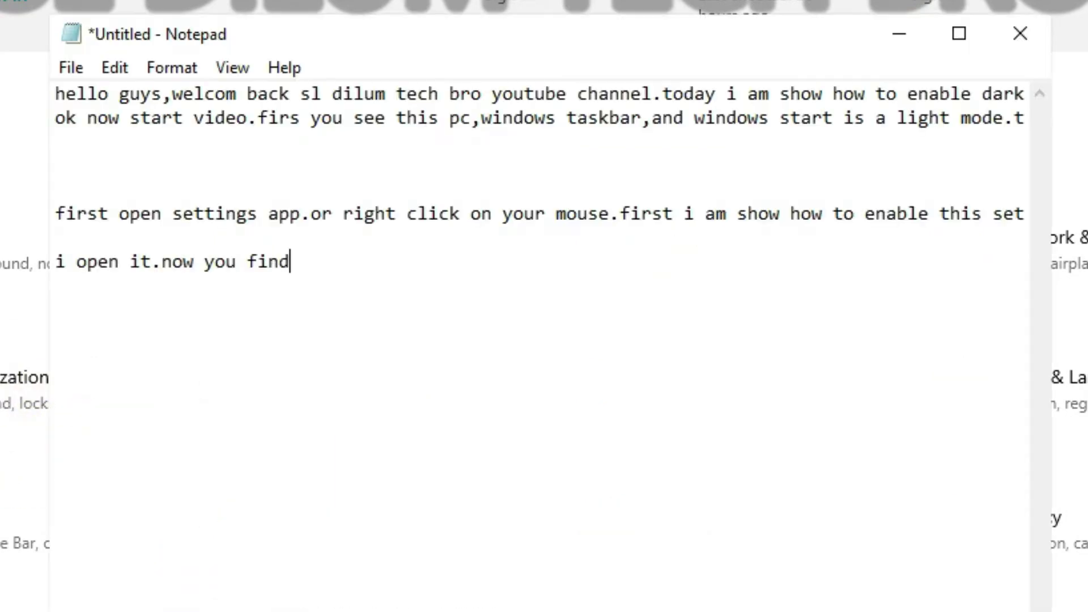
{"action": "type", "text": "perso"}
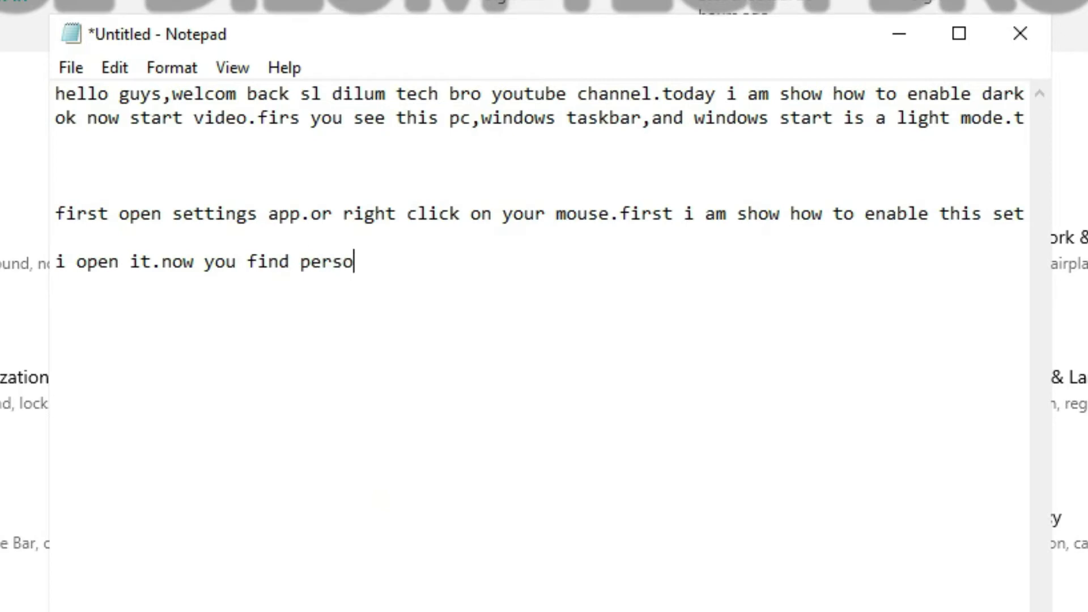
{"action": "key", "text": "BackSpace"}
{"action": "key", "text": "BackSpace"}
{"action": "key", "text": "BackSpace"}
{"action": "key", "text": "BackSpace"}
{"action": "key", "text": "BackSpace"}
{"action": "type", "text": "P"}
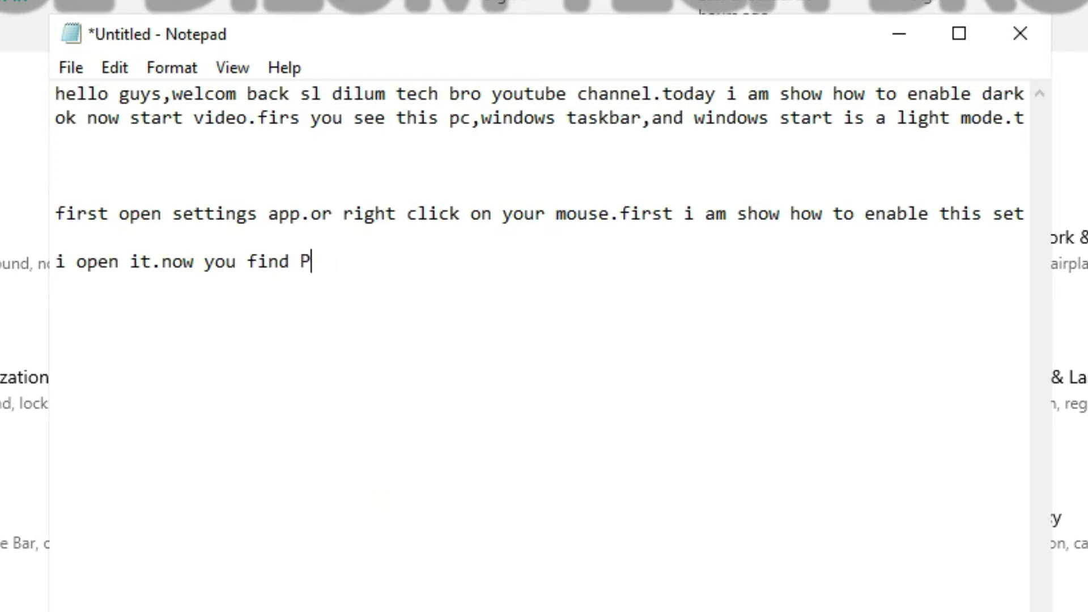
{"action": "type", "text": "ERSON"}
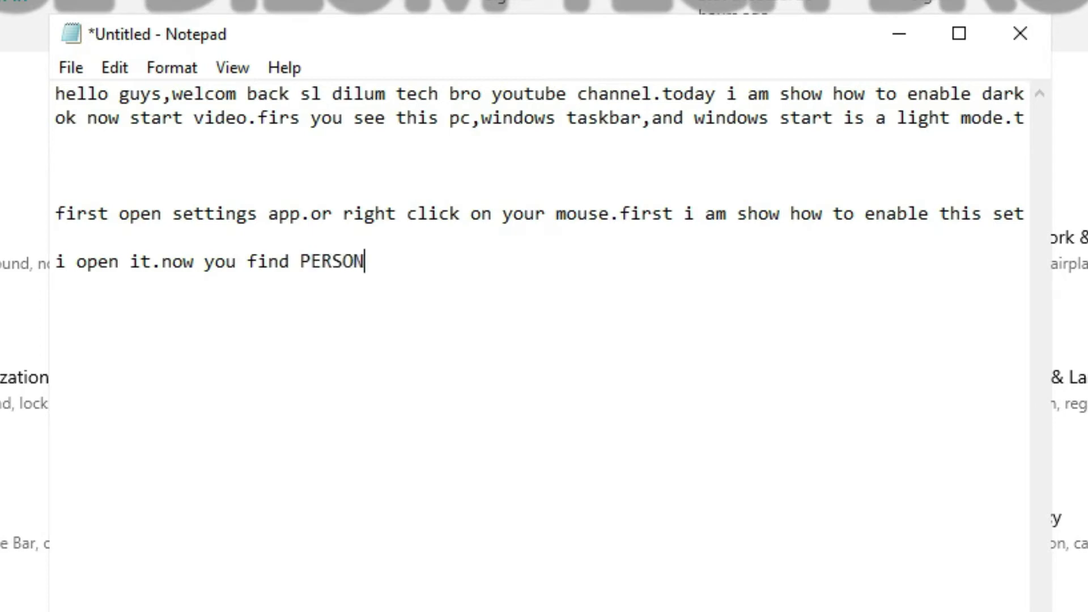
{"action": "type", "text": "ALIZA"}
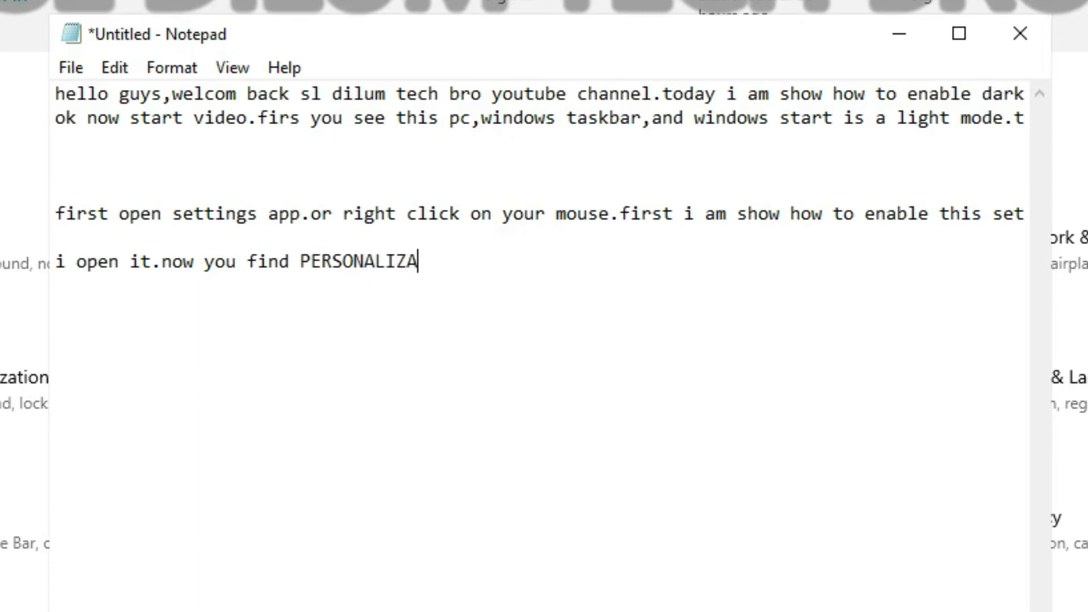
{"action": "type", "text": "TION.AND"}
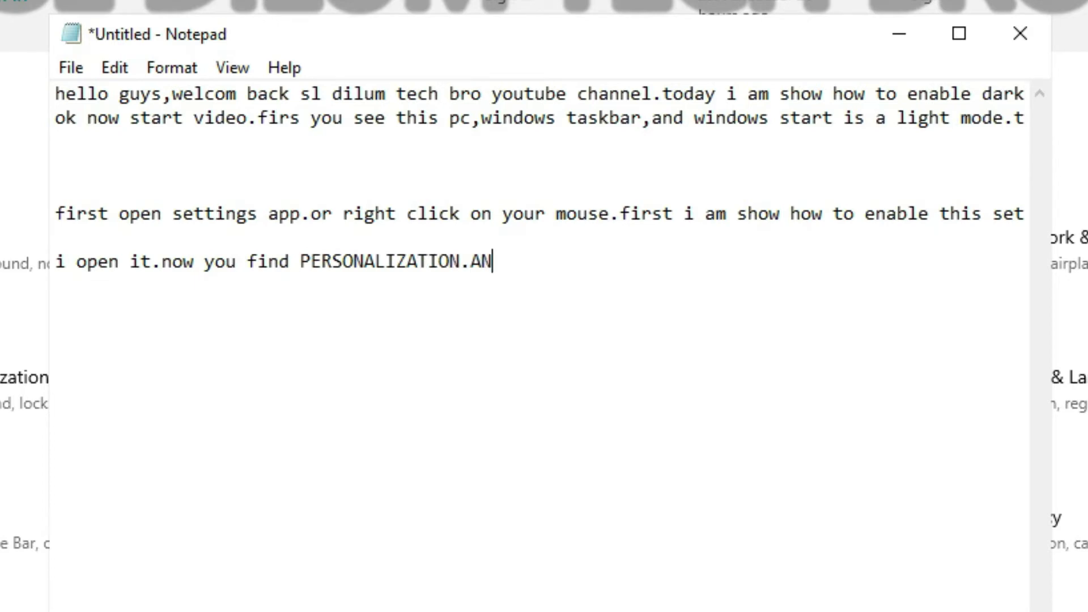
Replace the capitalised "AND" with lowercase text so the instruction ends with "and click it.".
{"action": "key", "text": "BackSpace"}
{"action": "key", "text": "BackSpace"}
{"action": "key", "text": "BackSpace"}
{"action": "type", "text": "and click i"}
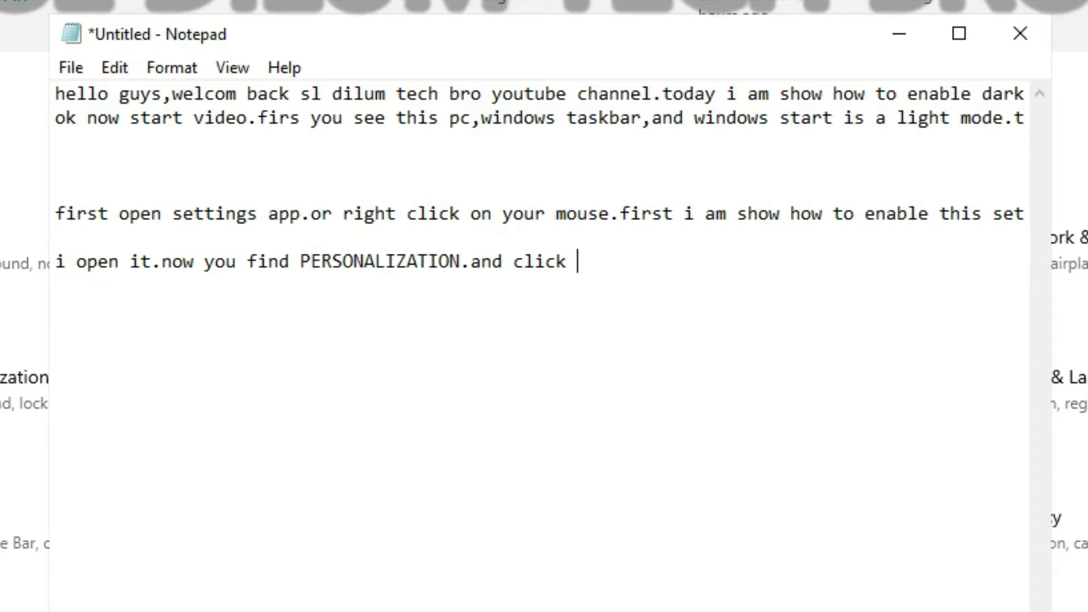
{"action": "type", "text": "t."}
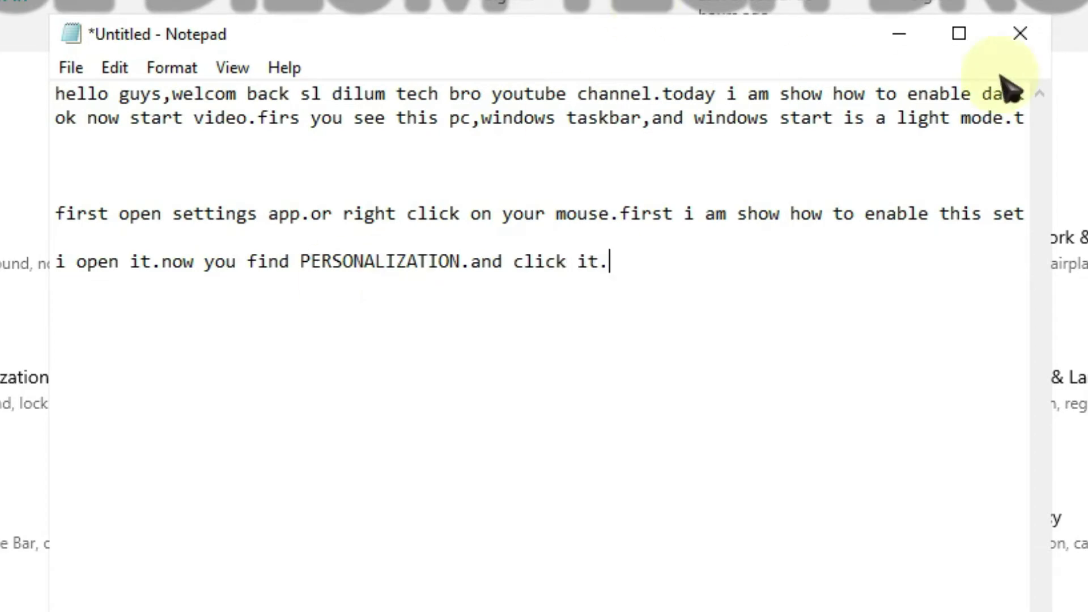
Open the Personalization category in the Settings window and return to the Notepad note.
{"action": "left_click", "coordinate": [899, 33]}
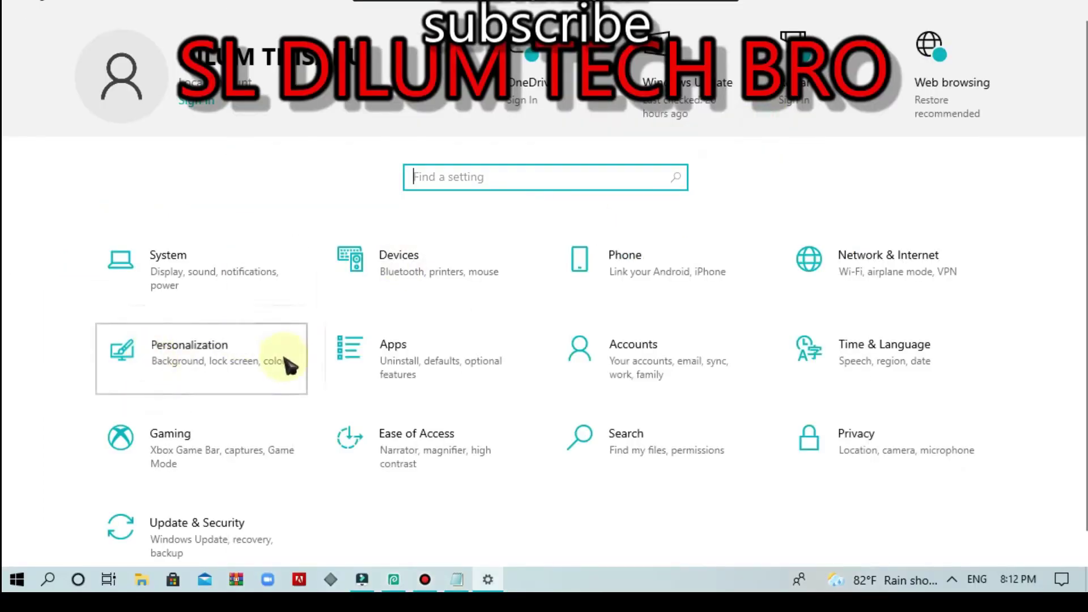
{"action": "left_click", "coordinate": [178, 355]}
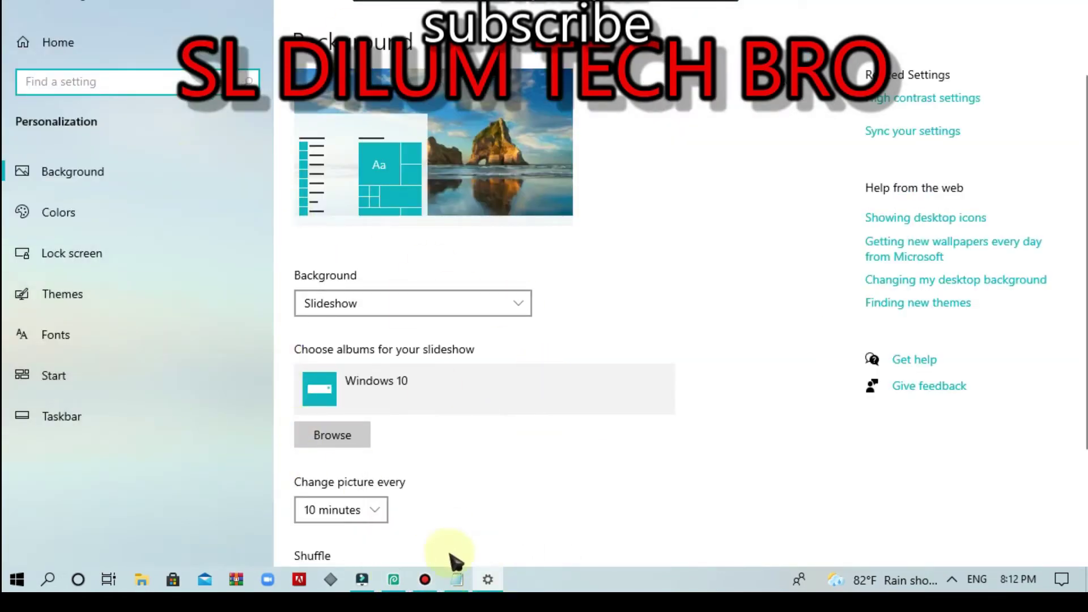
{"action": "left_click", "coordinate": [449, 534]}
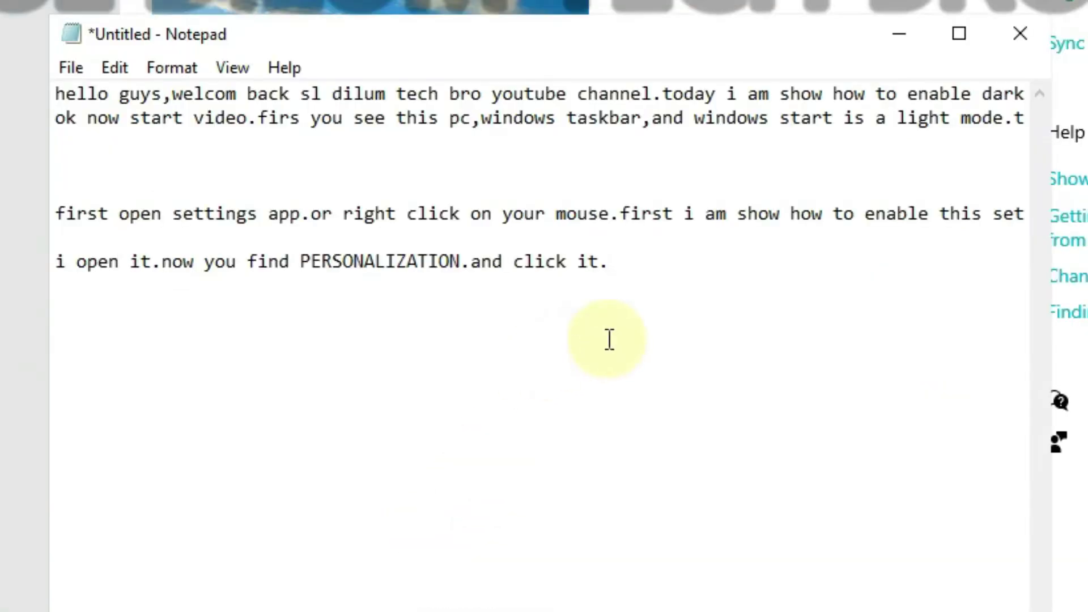
Add "i click it.now you can see left side 7 tabs." to the end of the Personalization line.
{"action": "type", "text": "i click i"}
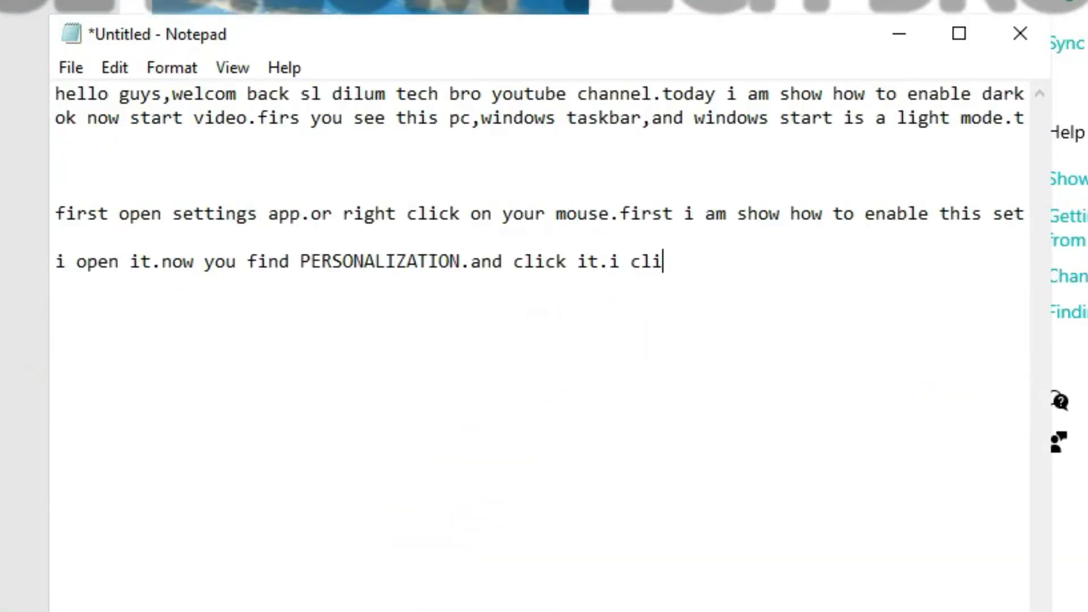
{"action": "type", "text": "t.now "}
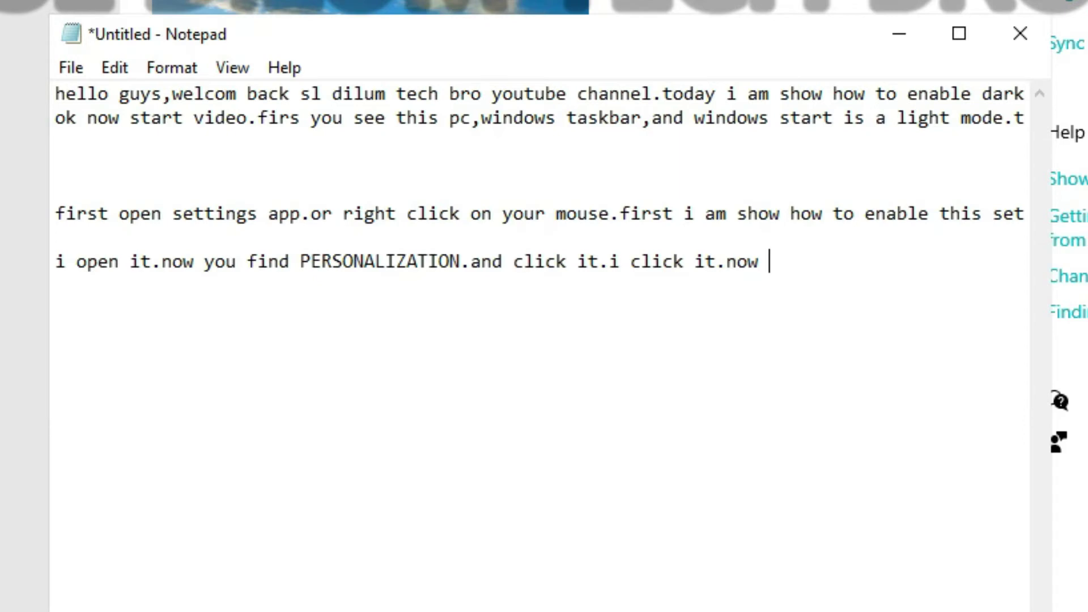
{"action": "type", "text": "you"}
{"action": "type", "text": " can "}
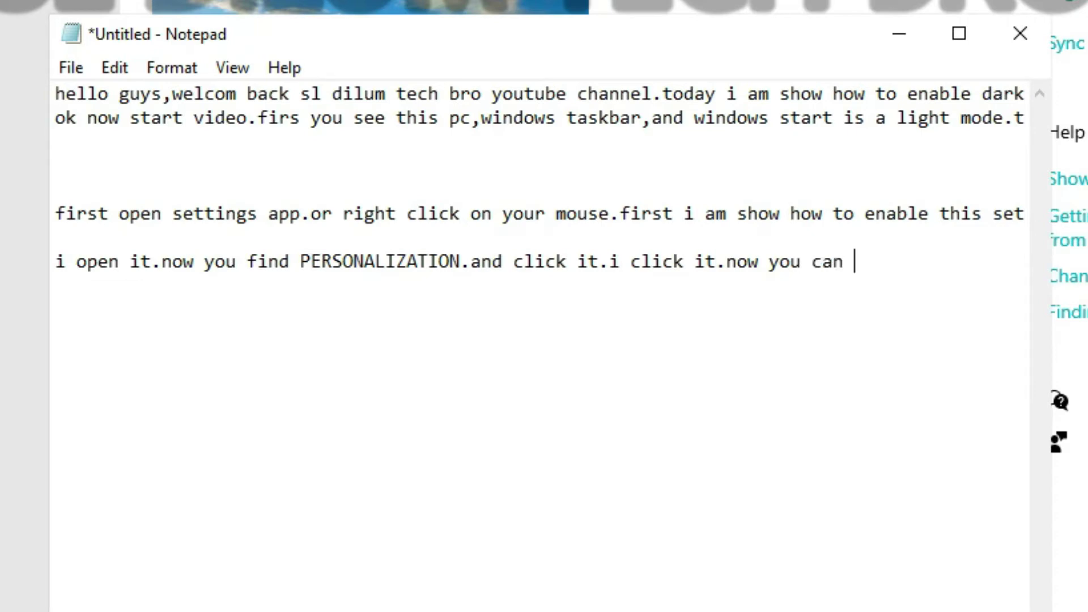
{"action": "type", "text": "see left"}
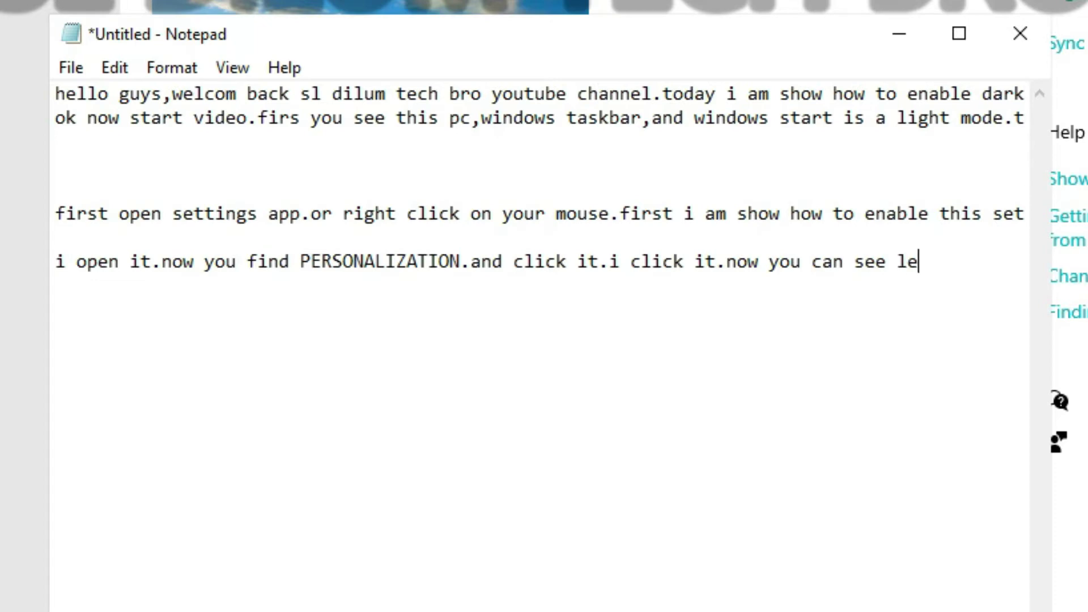
{"action": "type", "text": " side"}
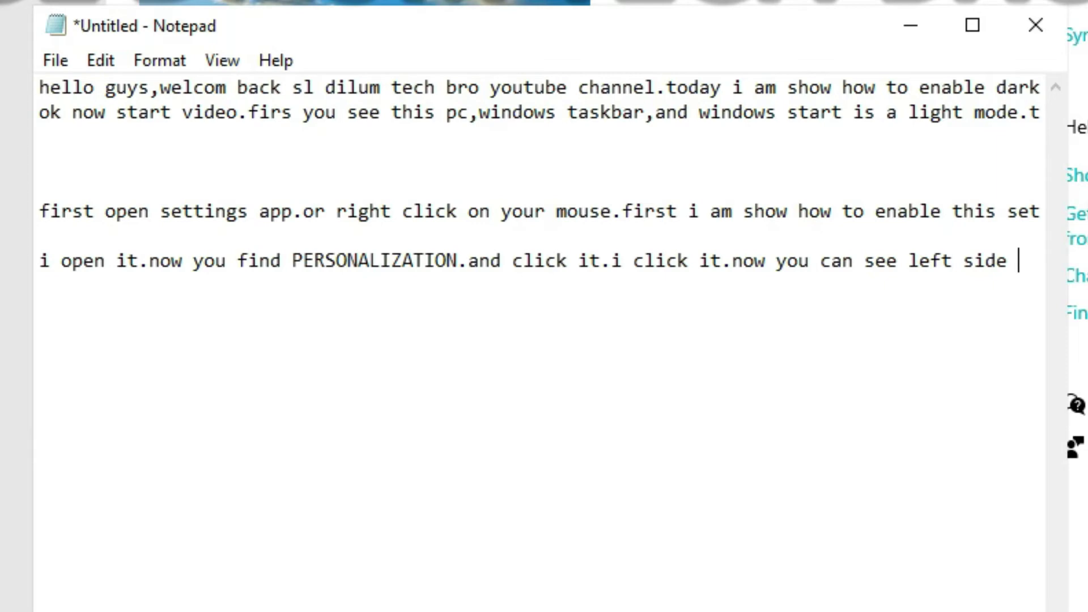
{"action": "type", "text": "7 tabs."}
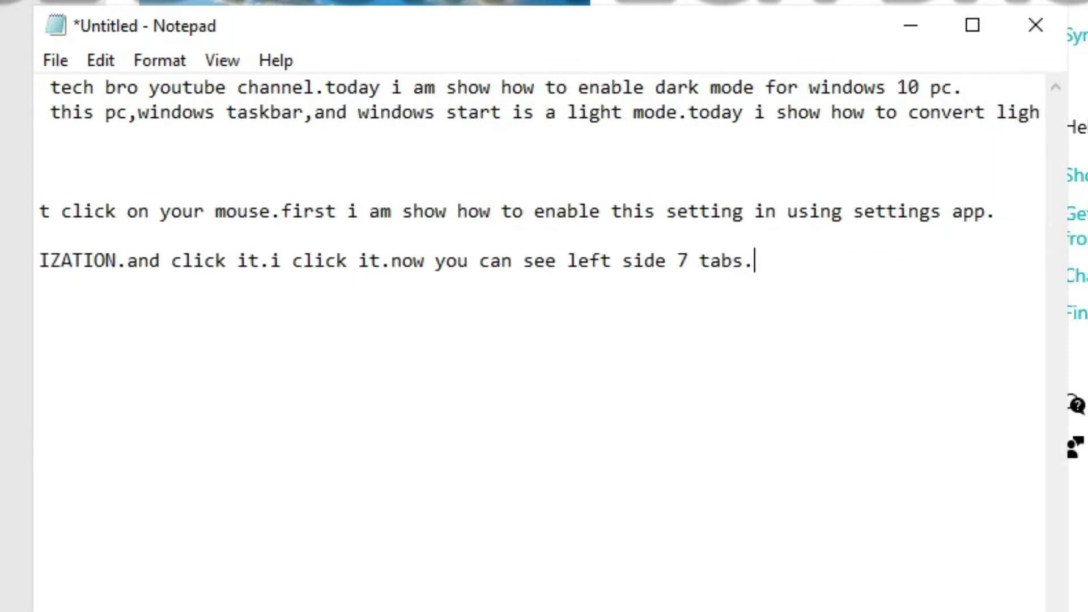
Add "now click colours botton." to the end of the Personalization line in the note.
{"action": "type", "text": "now click"}
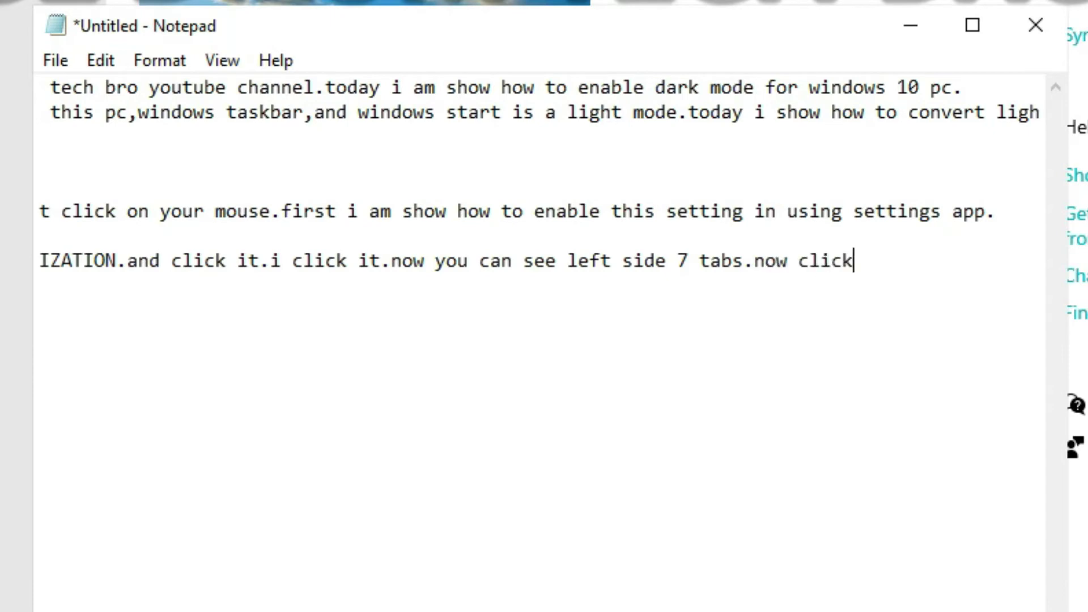
{"action": "type", "text": " colou"}
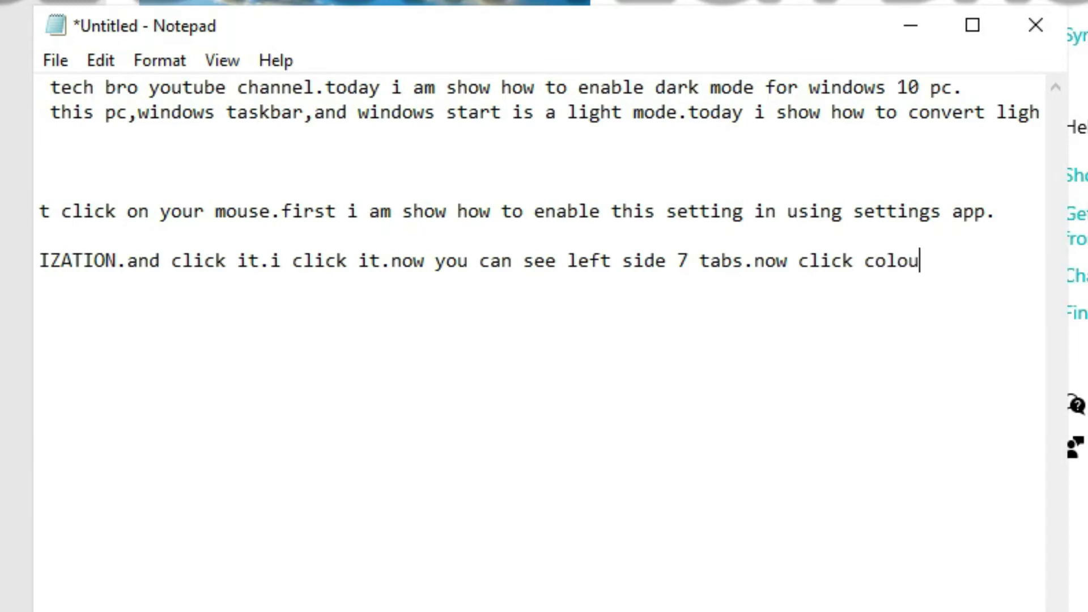
{"action": "type", "text": "rs botton"}
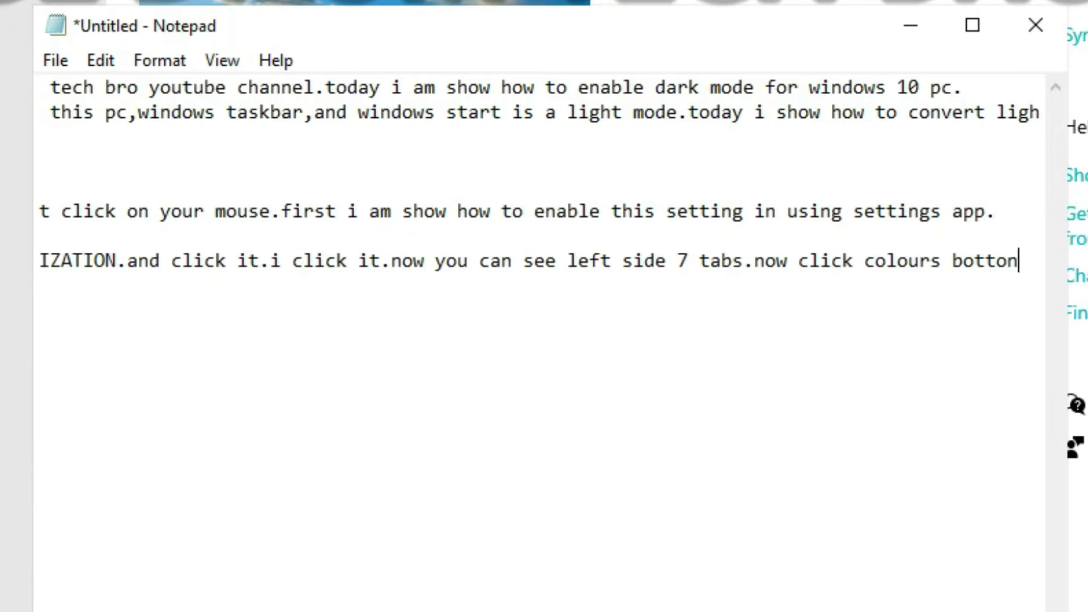
{"action": "type", "text": "."}
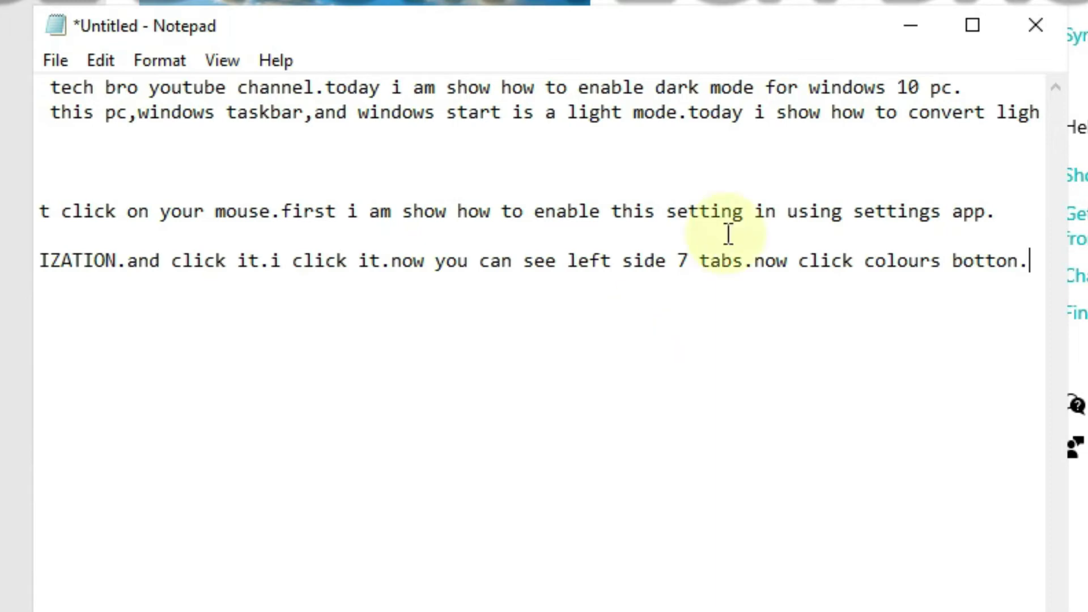
Uncover the Settings window, mark the Personalization tab list with a red rectangle and an arrow to Colors, and clear the markings.
{"action": "left_click", "coordinate": [929, 28]}
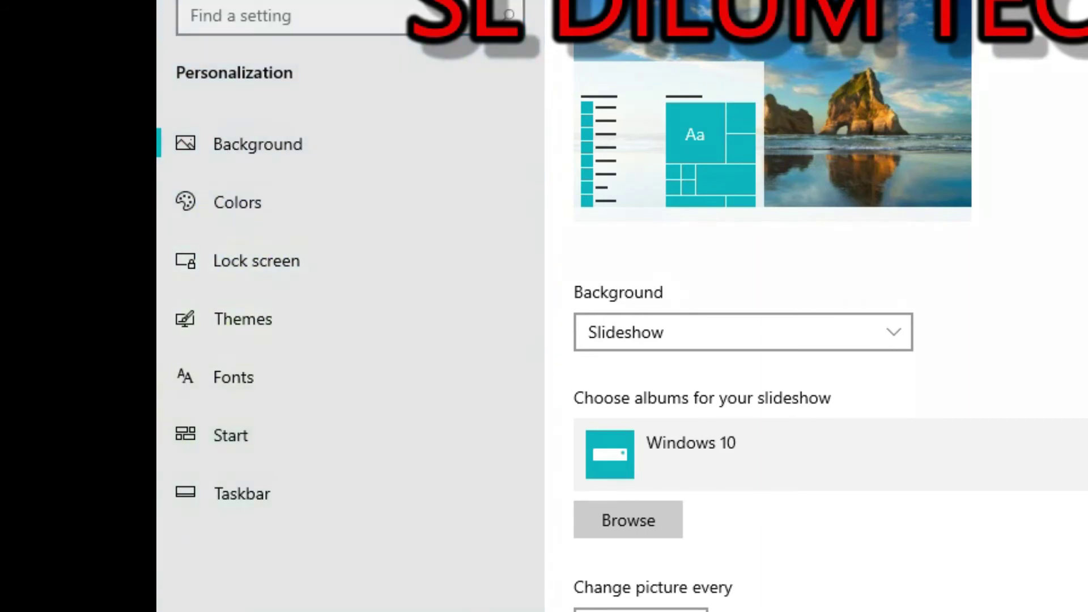
{"action": "mouse_move", "coordinate": [534, 89]}
{"action": "left_mouse_down"}
{"action": "mouse_move", "coordinate": [164, 428]}
{"action": "mouse_move", "coordinate": [164, 555]}
{"action": "left_mouse_up"}
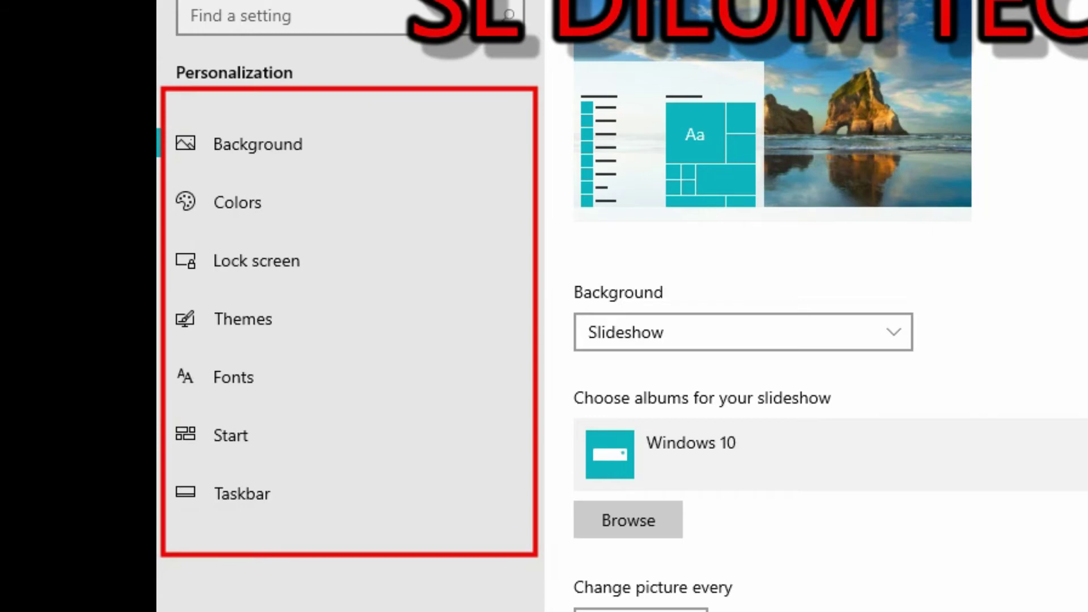
{"action": "mouse_move", "coordinate": [1087, 219]}
{"action": "left_mouse_down"}
{"action": "mouse_move", "coordinate": [381, 151]}
{"action": "mouse_move", "coordinate": [362, 209]}
{"action": "left_mouse_up"}
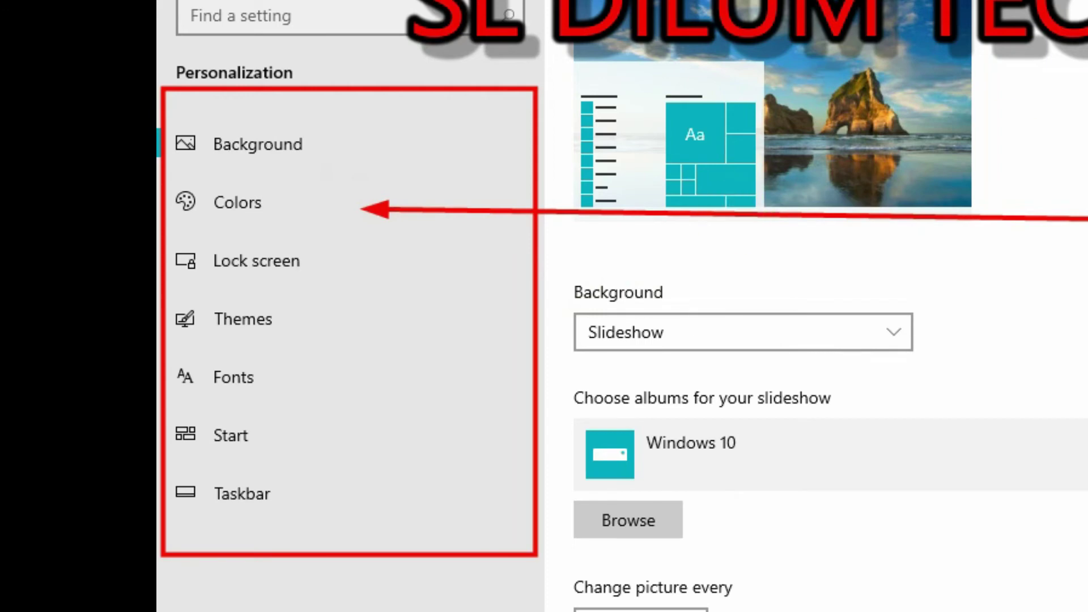
{"action": "key", "text": "Escape"}
Open the Colors page of Personalization and look through its color options.
{"action": "left_click", "coordinate": [296, 213]}
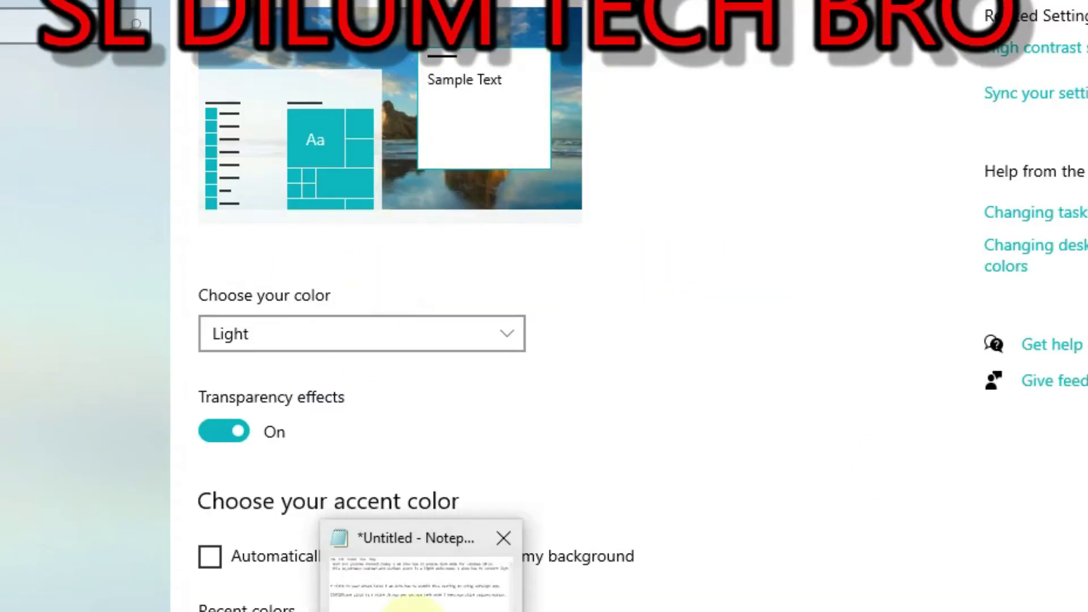
{"action": "left_click", "coordinate": [416, 592]}
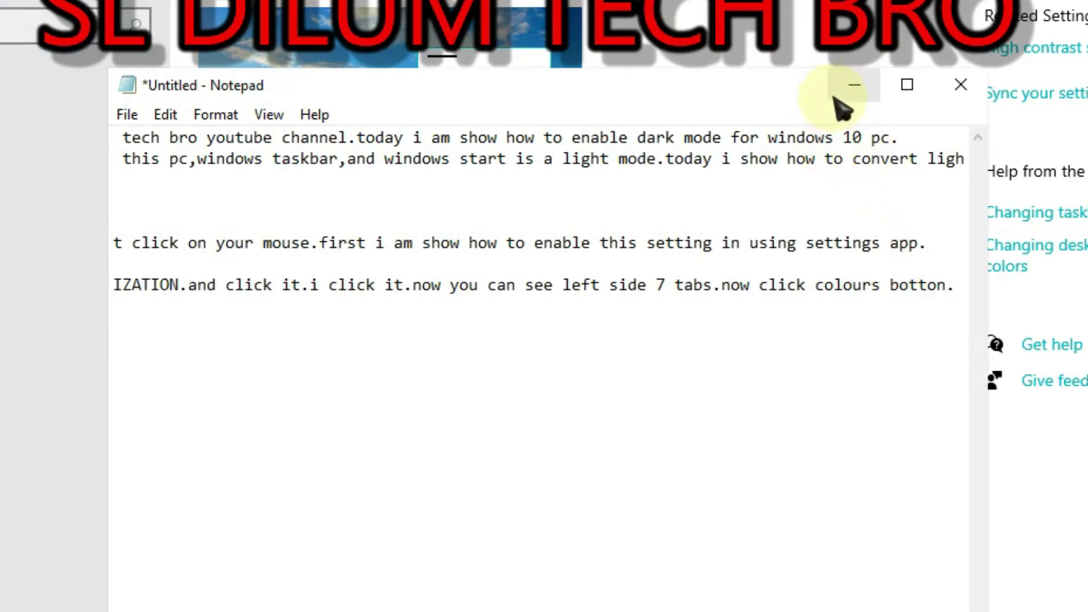
{"action": "left_click", "coordinate": [855, 85]}
{"action": "scroll", "coordinate": [791, 453], "scroll_direction": "down", "scroll_amount": 10}
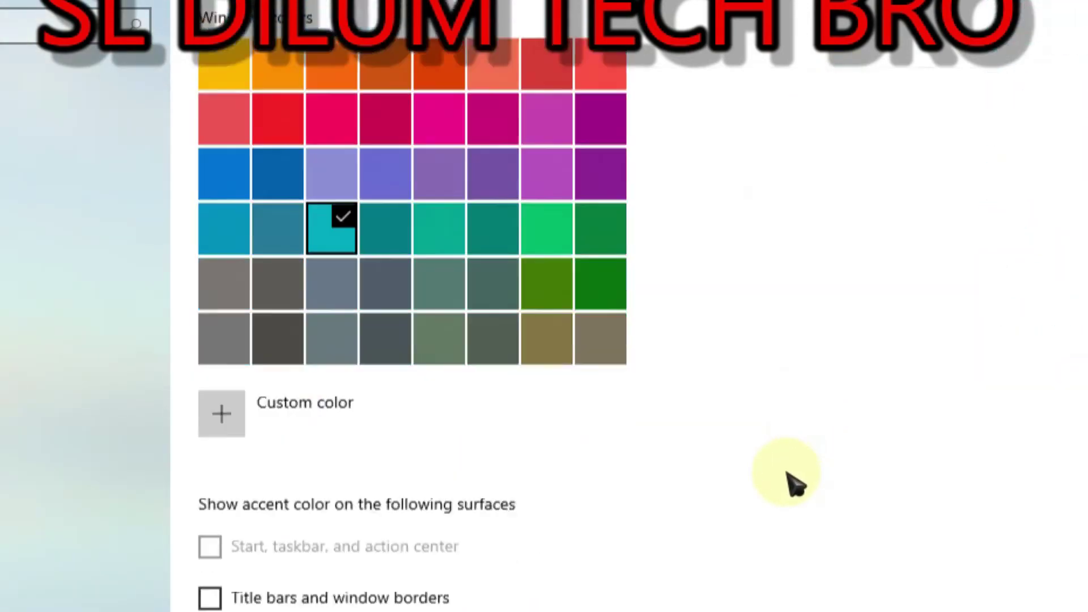
{"action": "scroll", "coordinate": [790, 481], "scroll_direction": "up", "scroll_amount": 10}
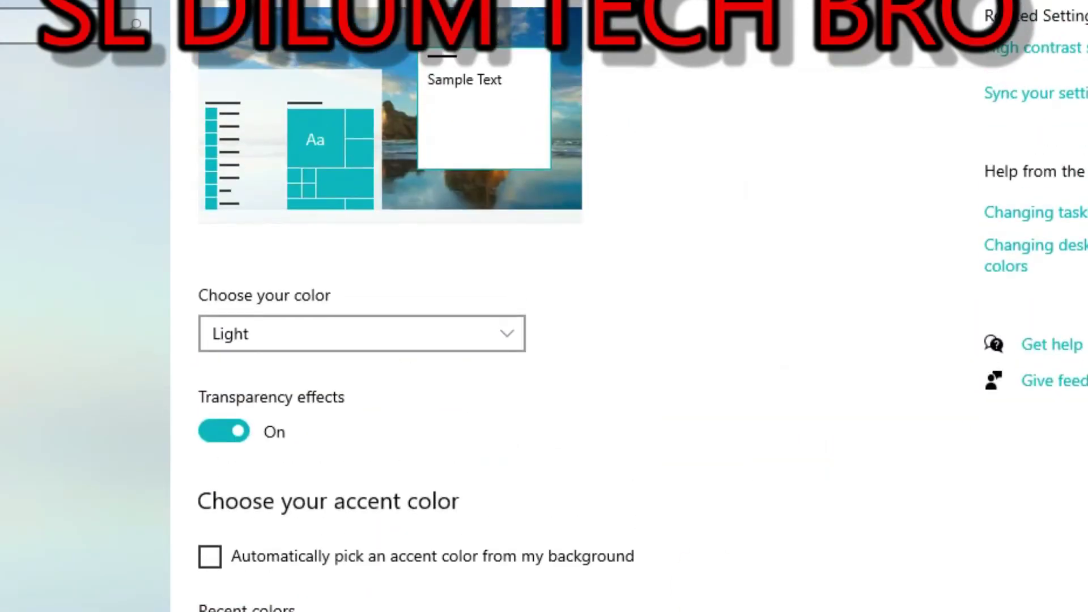
Return to the Notepad note and add a new line reading "now you can seen in other window.now you find".
{"action": "left_click", "coordinate": [419, 584]}
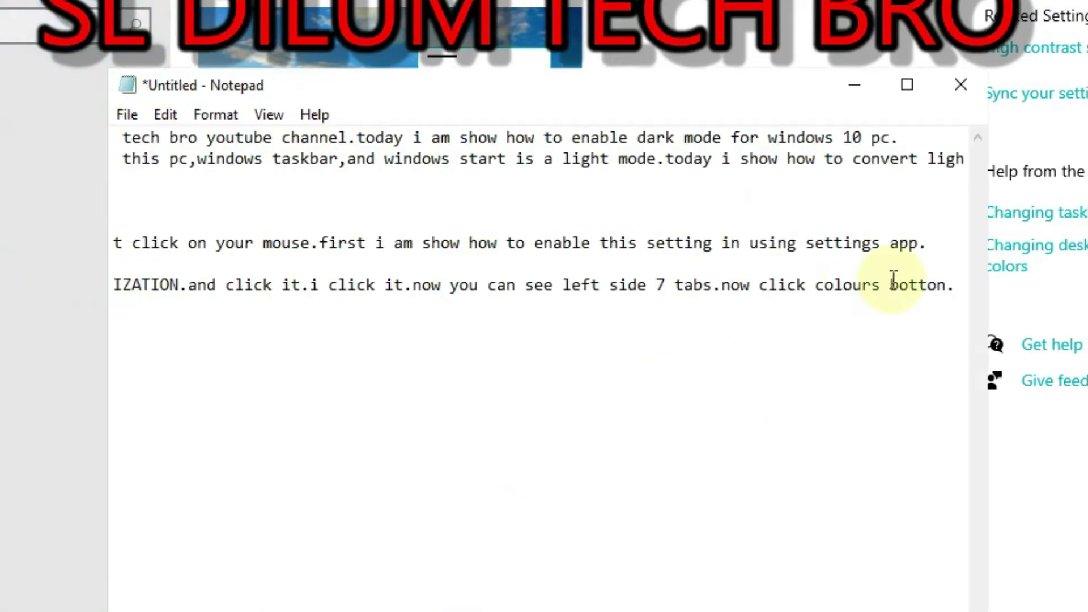
{"action": "key", "text": "Return"}
{"action": "type", "text": "now yo"}
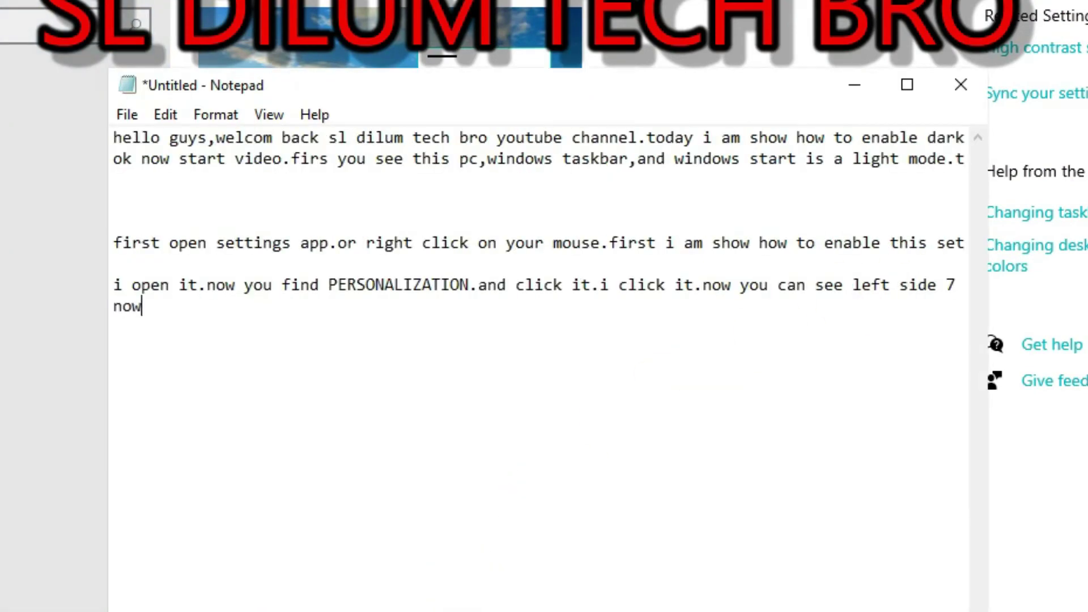
{"action": "type", "text": "u can see"}
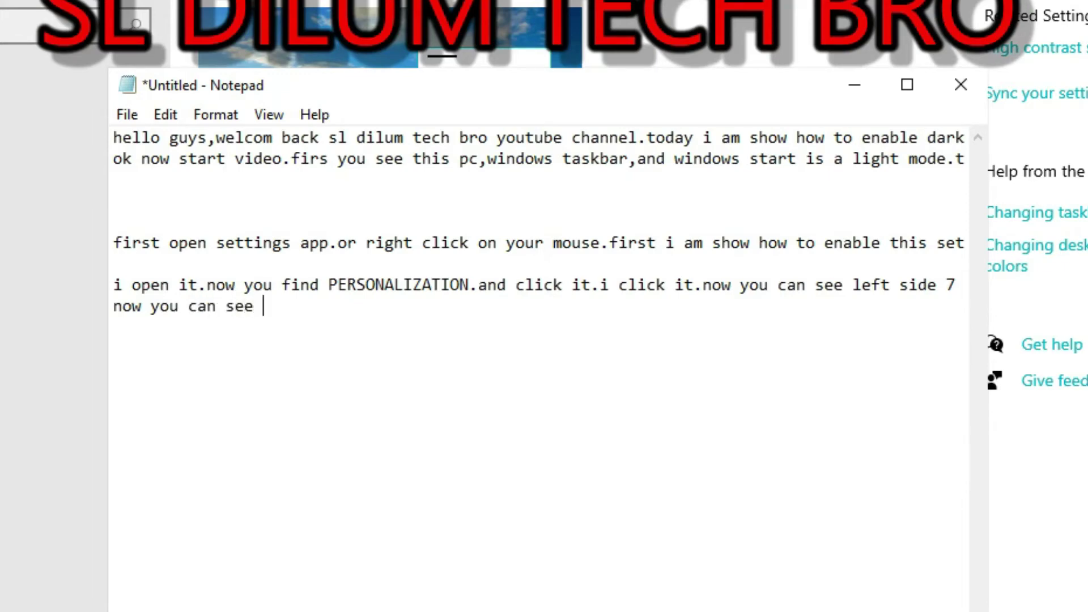
{"action": "type", "text": "n"}
{"action": "type", "text": "in window"}
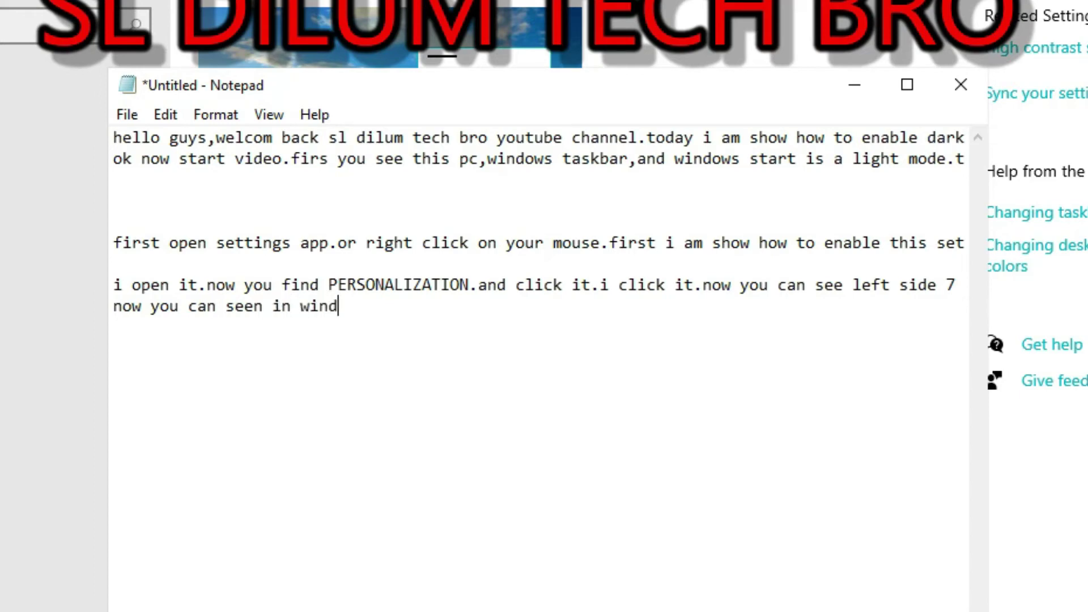
{"action": "key", "text": "BackSpace"}
{"action": "key", "text": "BackSpace"}
{"action": "key", "text": "BackSpace"}
{"action": "key", "text": "BackSpace"}
{"action": "key", "text": "BackSpace"}
{"action": "key", "text": "BackSpace"}
{"action": "type", "text": "other window"}
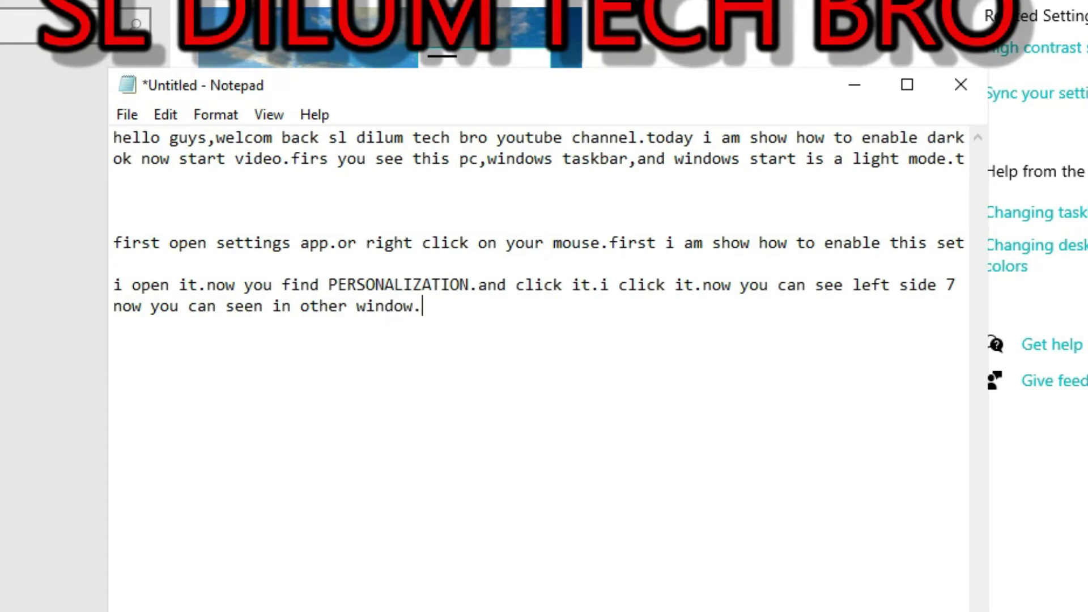
{"action": "type", "text": ".now you find"}
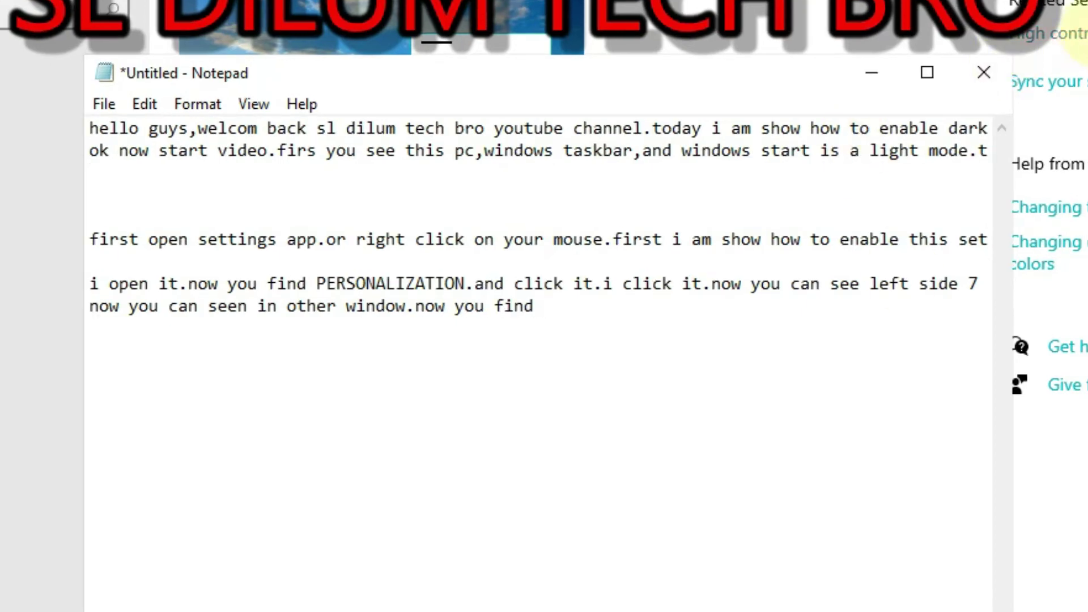
Uncover the Settings window, frame the "Choose your color" setting with a red rectangle and clear the marking.
{"action": "left_click", "coordinate": [871, 72]}
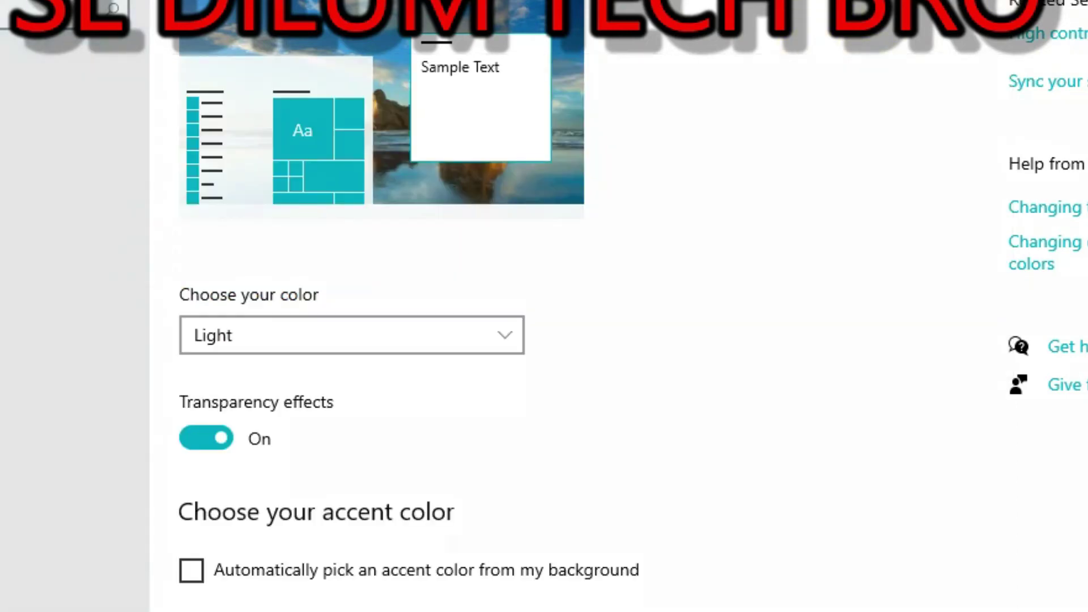
{"action": "mouse_move", "coordinate": [750, 273]}
{"action": "left_mouse_down"}
{"action": "mouse_move", "coordinate": [175, 282]}
{"action": "mouse_move", "coordinate": [77, 373]}
{"action": "mouse_move", "coordinate": [73, 397]}
{"action": "mouse_move", "coordinate": [155, 406]}
{"action": "left_mouse_up"}
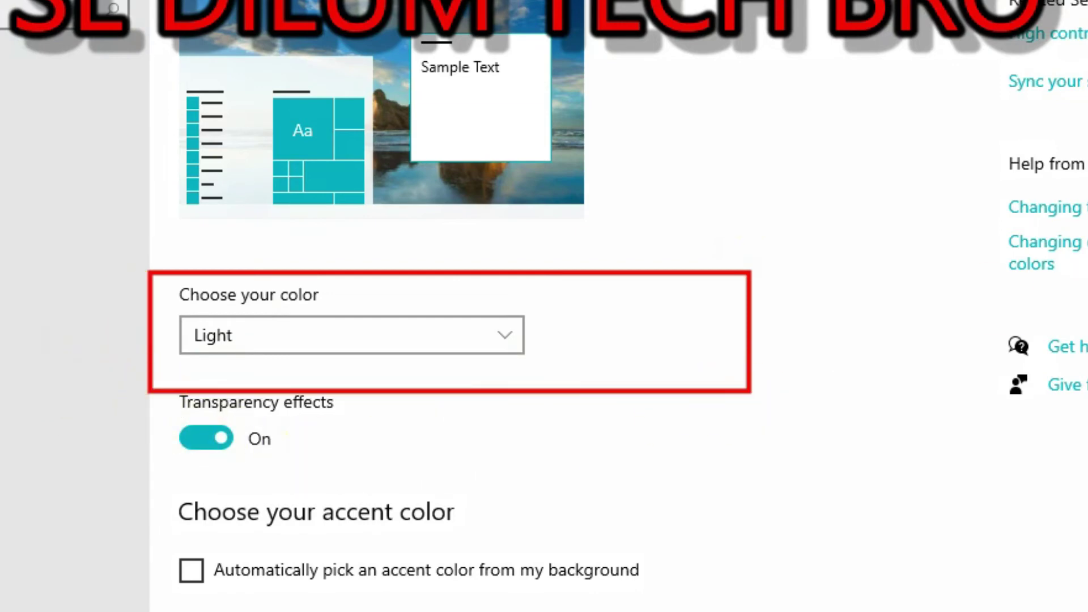
{"action": "key", "text": "Escape"}
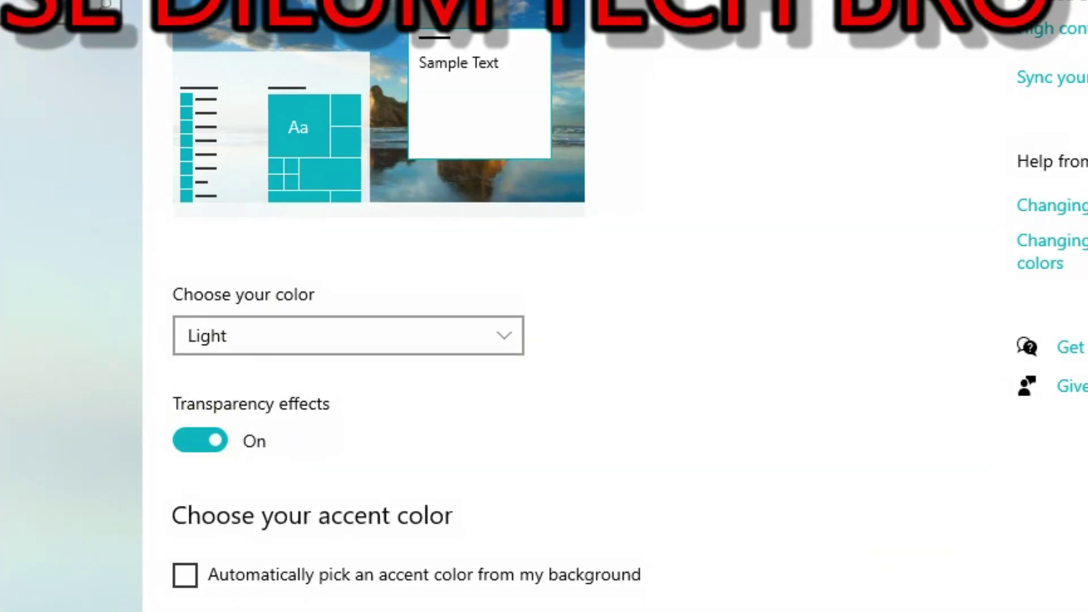
Move the Notepad window aside to expose the "Choose your color" setting and continue the note's last line with "choose your colour.".
{"action": "left_click", "coordinate": [431, 558]}
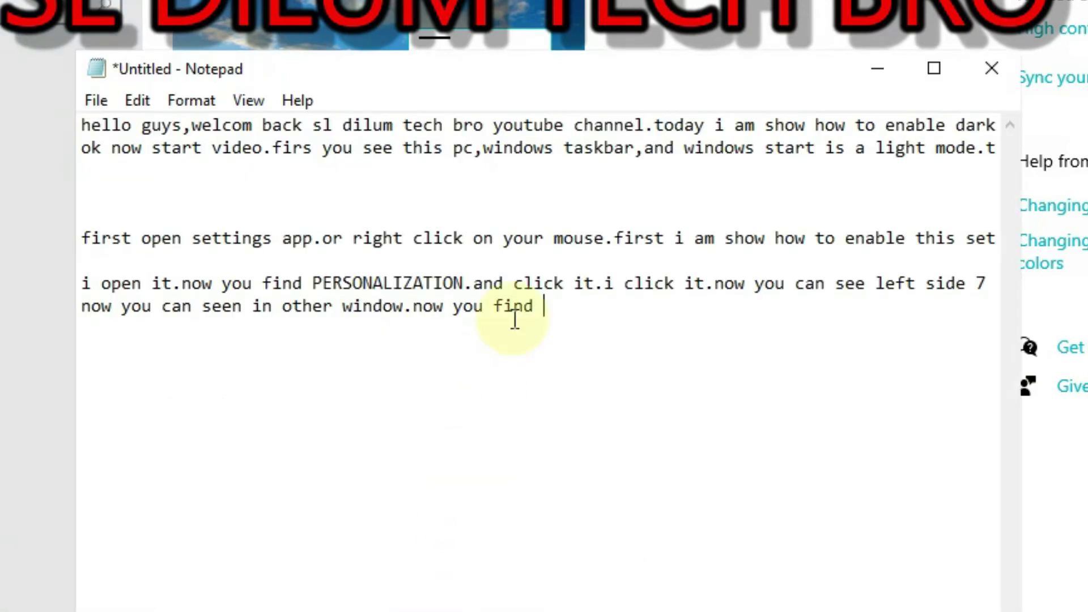
{"action": "left_click_drag", "start_coordinate": [708, 80], "coordinate": [1085, 29]}
{"action": "type", "text": "c"}
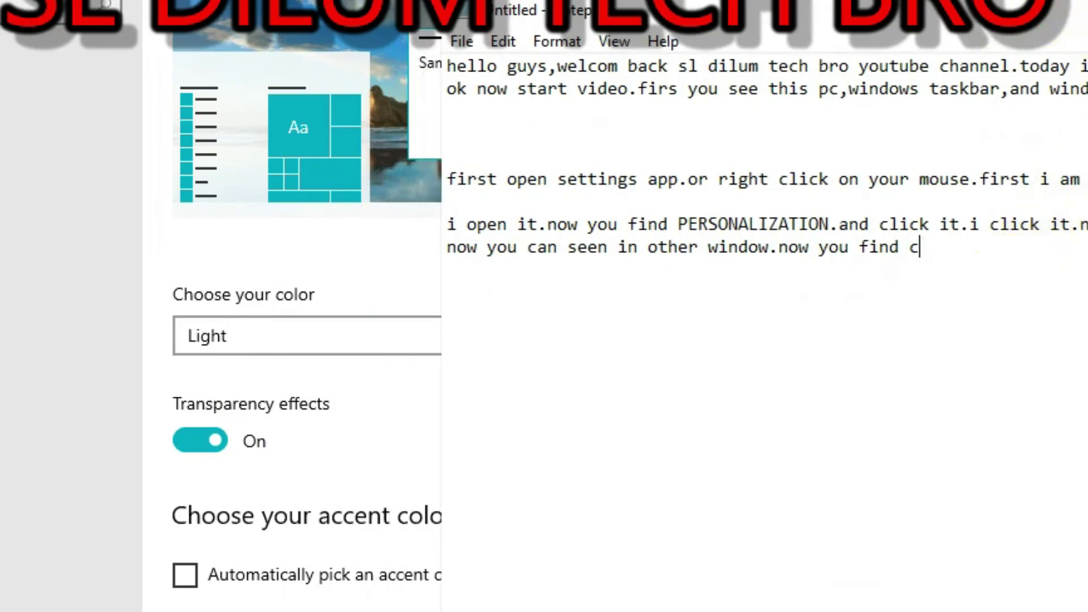
{"action": "type", "text": "hoose your"}
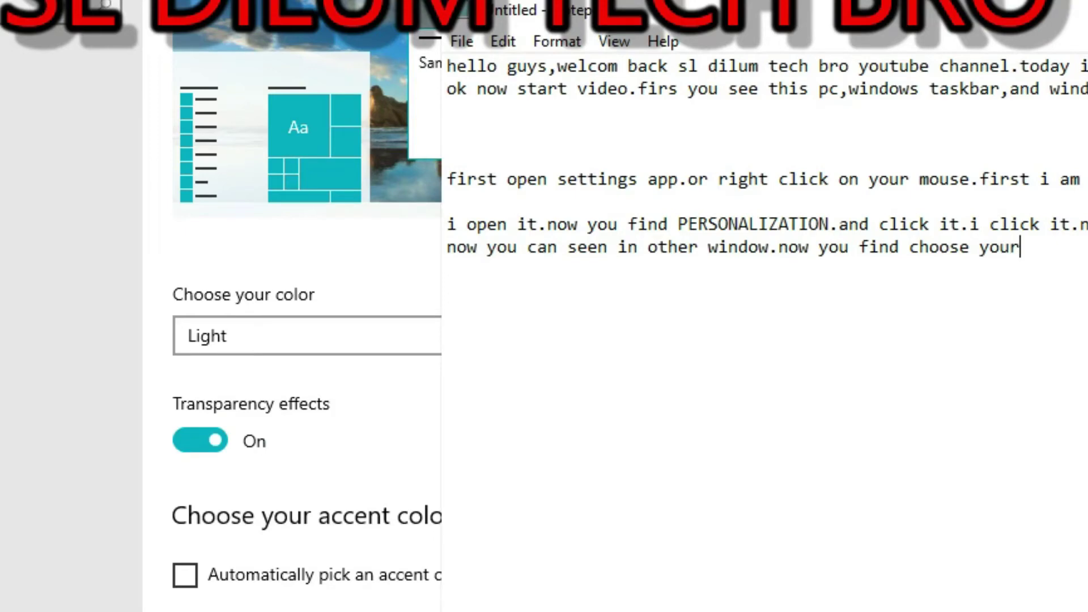
{"action": "type", "text": " colou"}
Set "Choose your color" to Dark on the Colors page of the Settings window.
{"action": "left_click", "coordinate": [493, 340]}
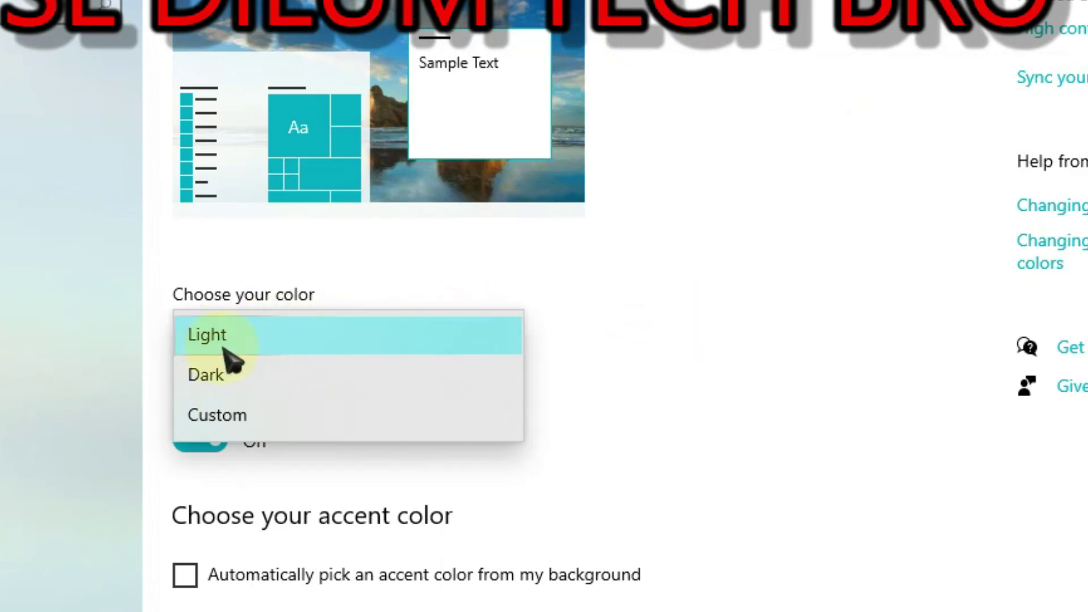
{"action": "left_click", "coordinate": [287, 375]}
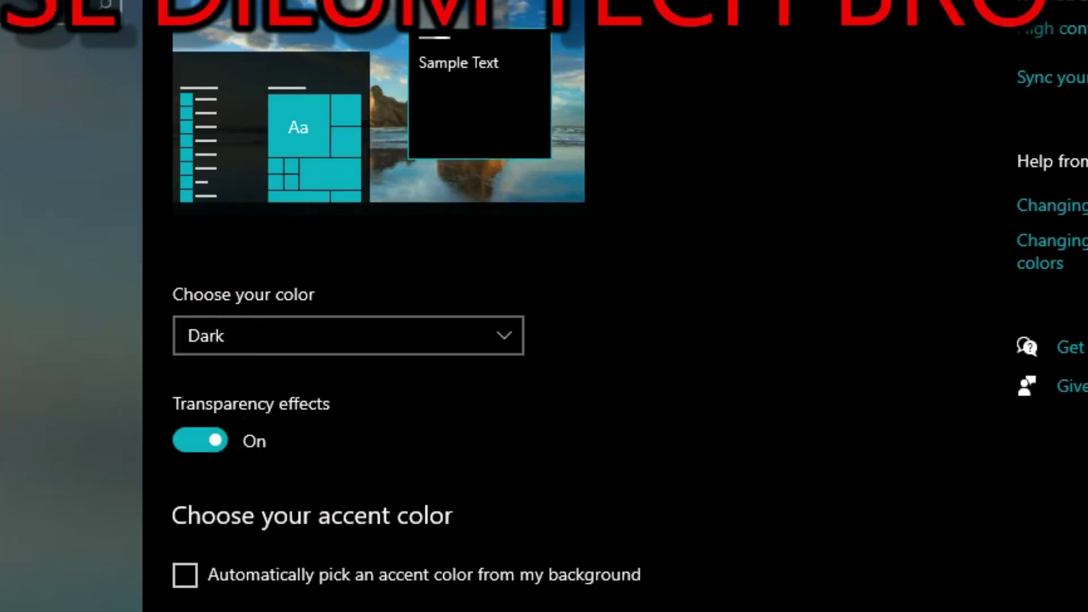
Return to the Notepad note and continue its last line with "you can see chan".
{"action": "left_click", "coordinate": [413, 575]}
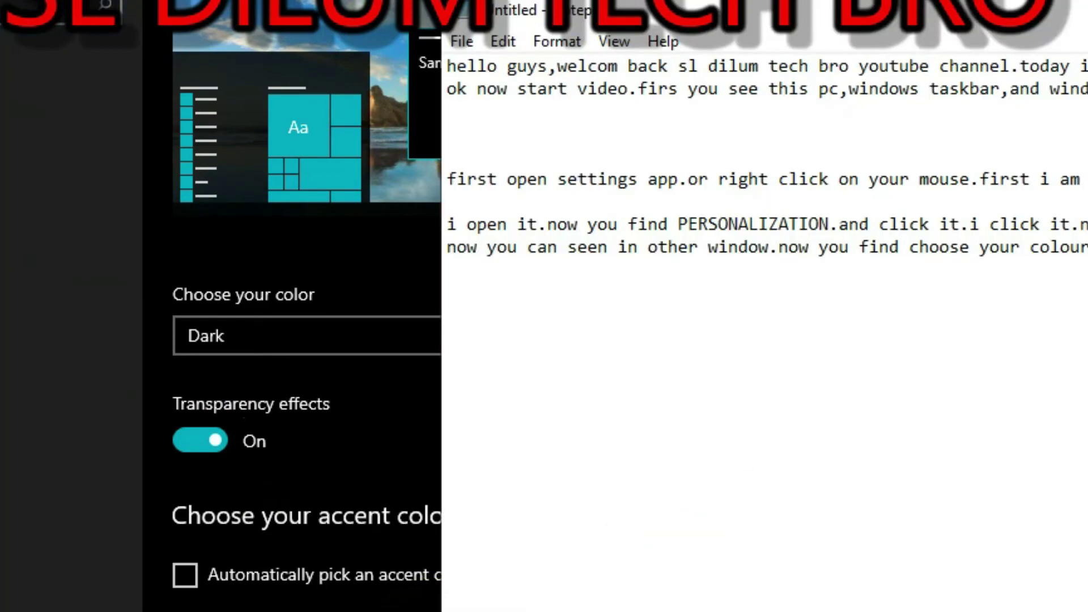
{"action": "type", "text": "you c"}
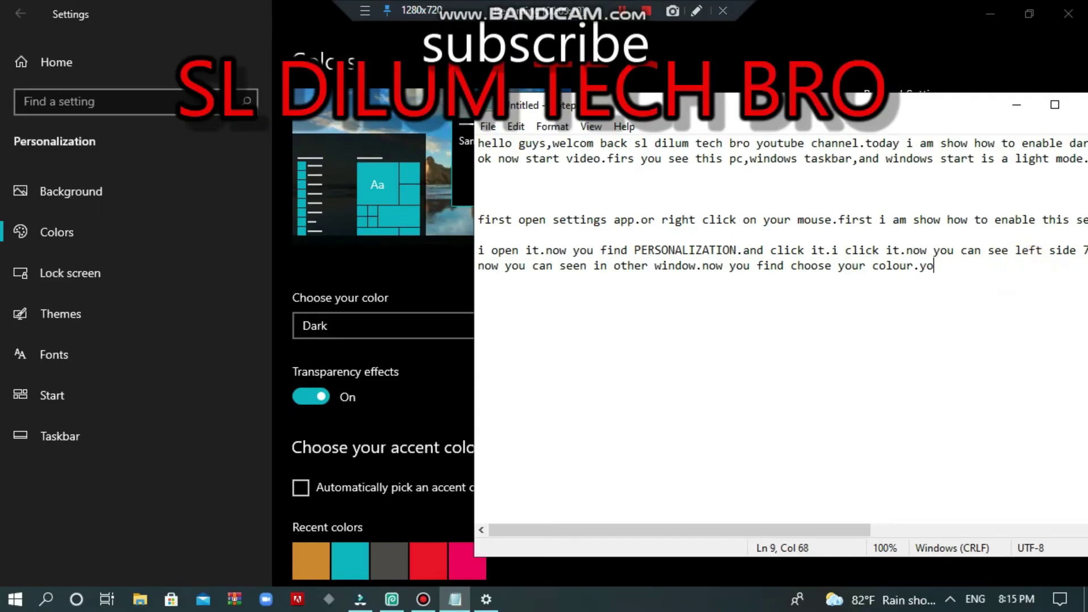
{"action": "type", "text": "an see chan"}
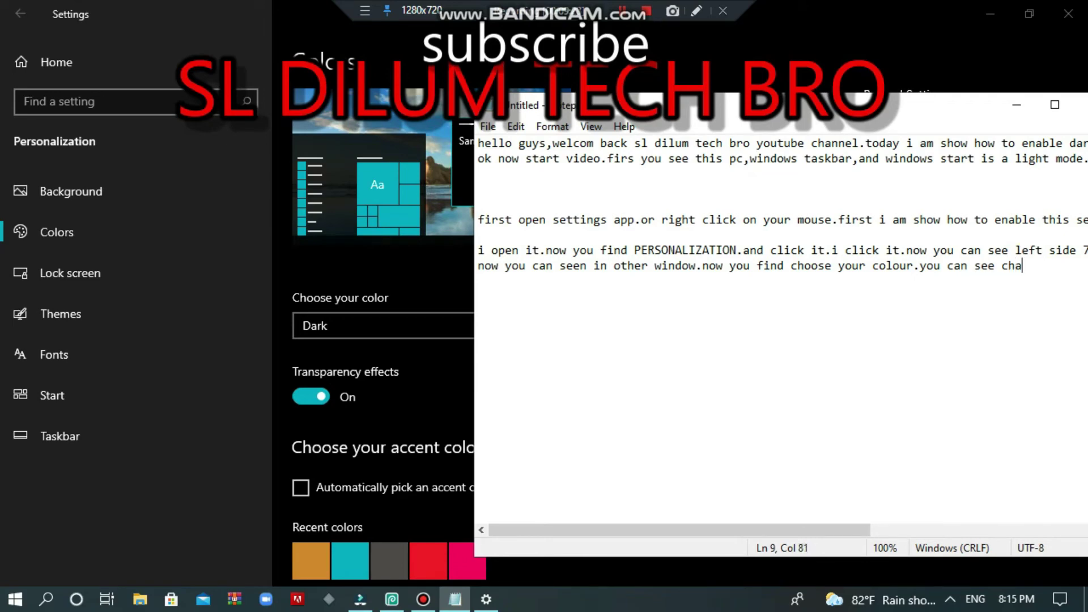